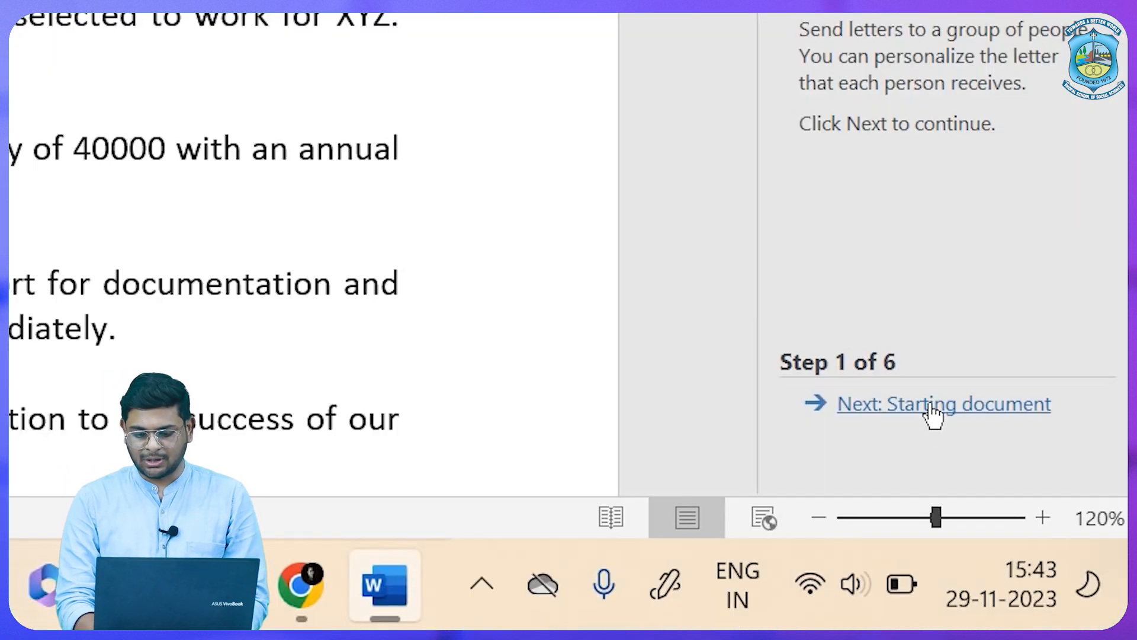
# Keep the current letter as the starting document and advance to selecting recipients.
pyautogui.click(1035, 547)
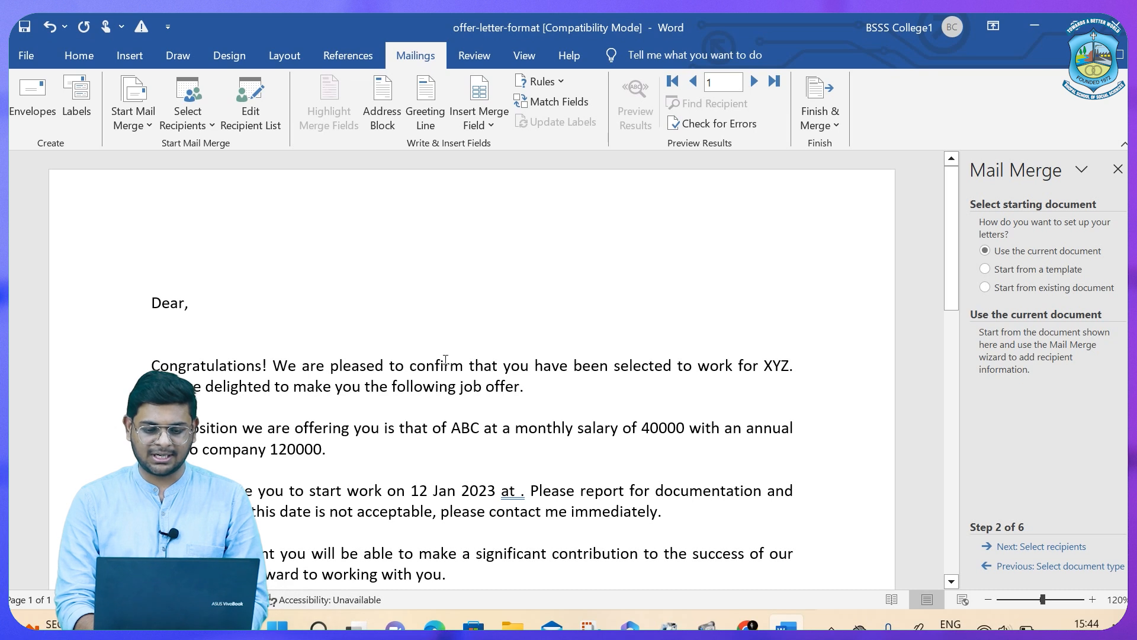
pyautogui.scroll(-5, 446, 360)
pyautogui.scroll(5, 446, 359)
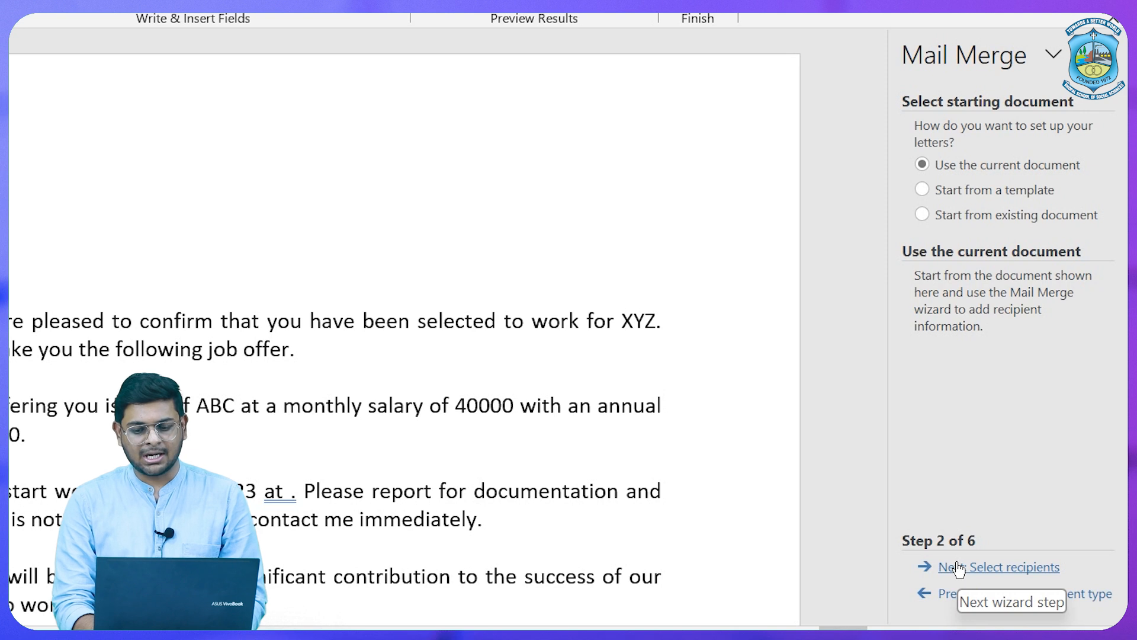
pyautogui.click(958, 567)
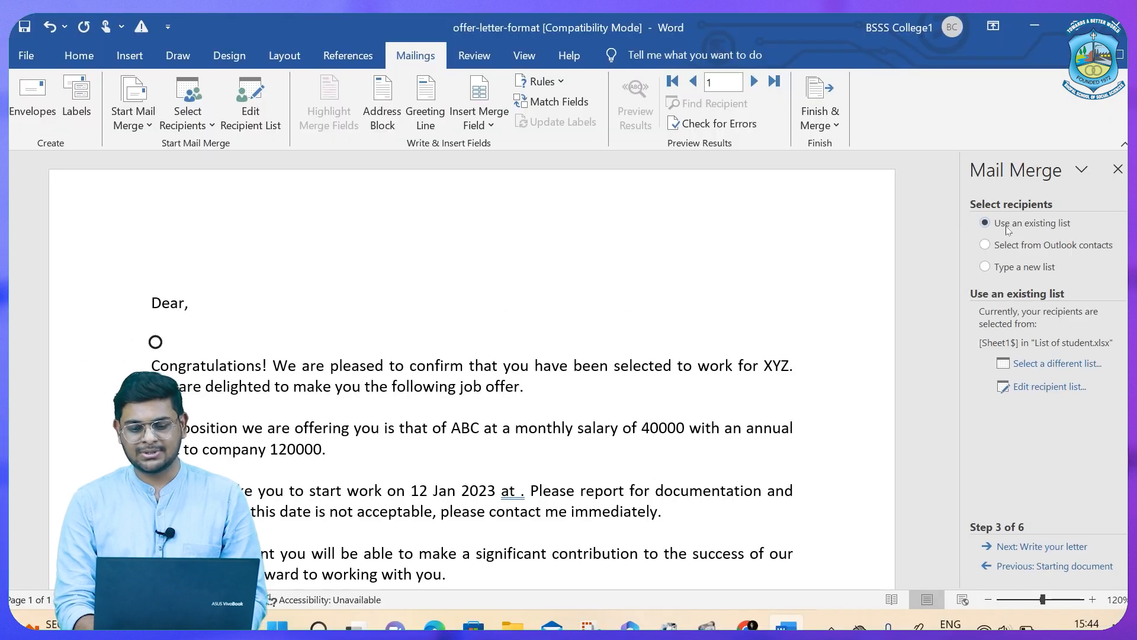
# Start a new address list and enter the first recipient: title MR, name, company NNN, city, state Mp.
pyautogui.click(1005, 272)
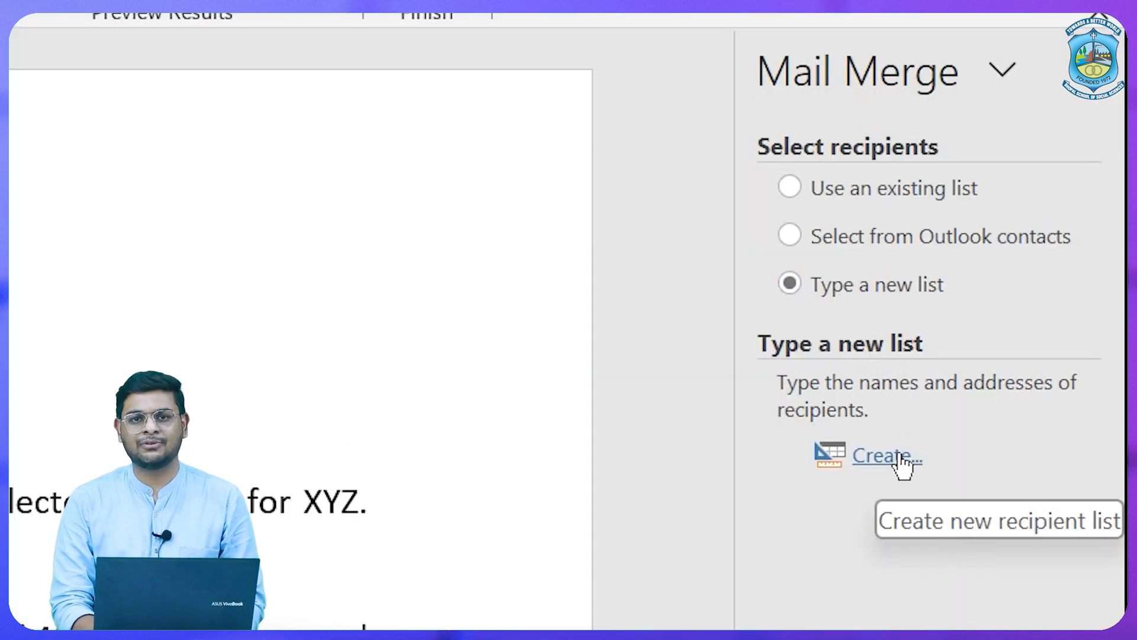
pyautogui.click(900, 457)
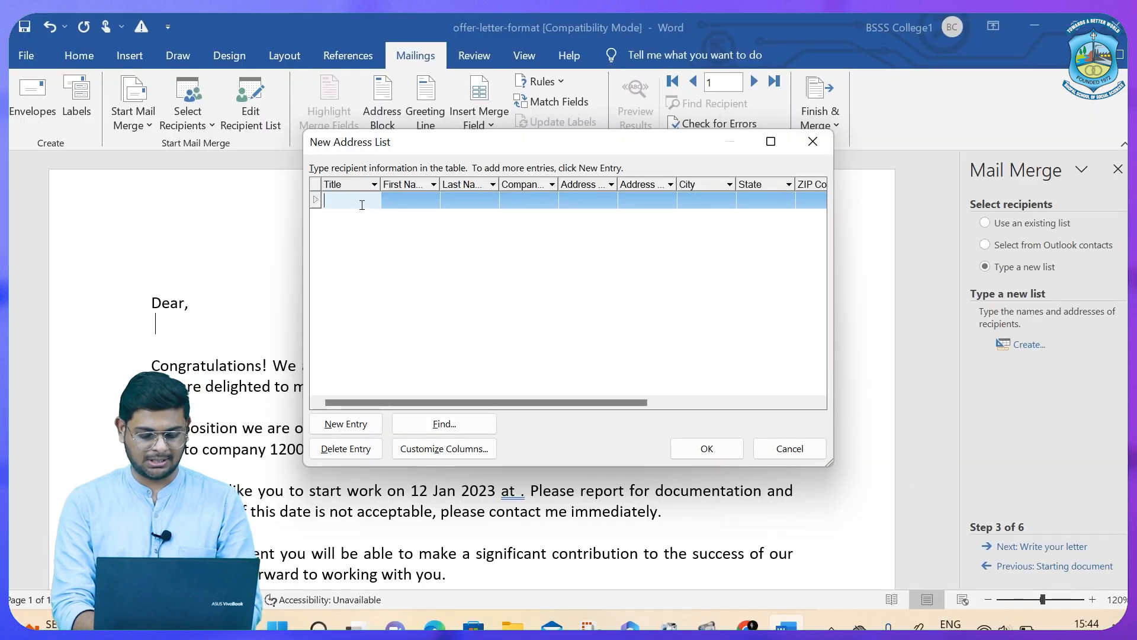
pyautogui.write('MR')
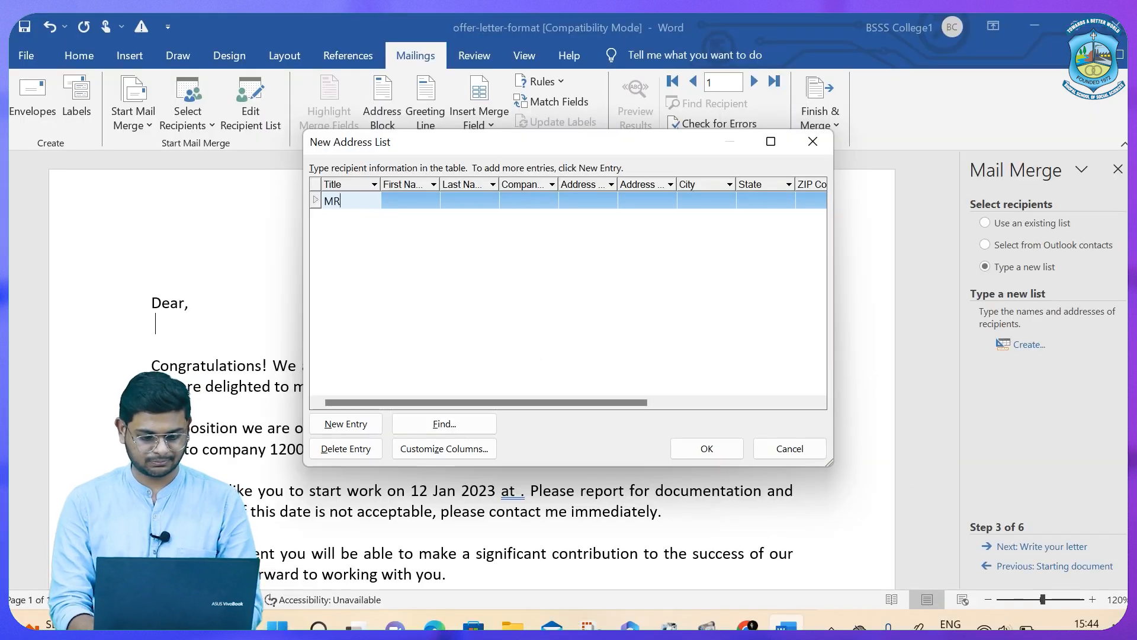
pyautogui.press('Tab')
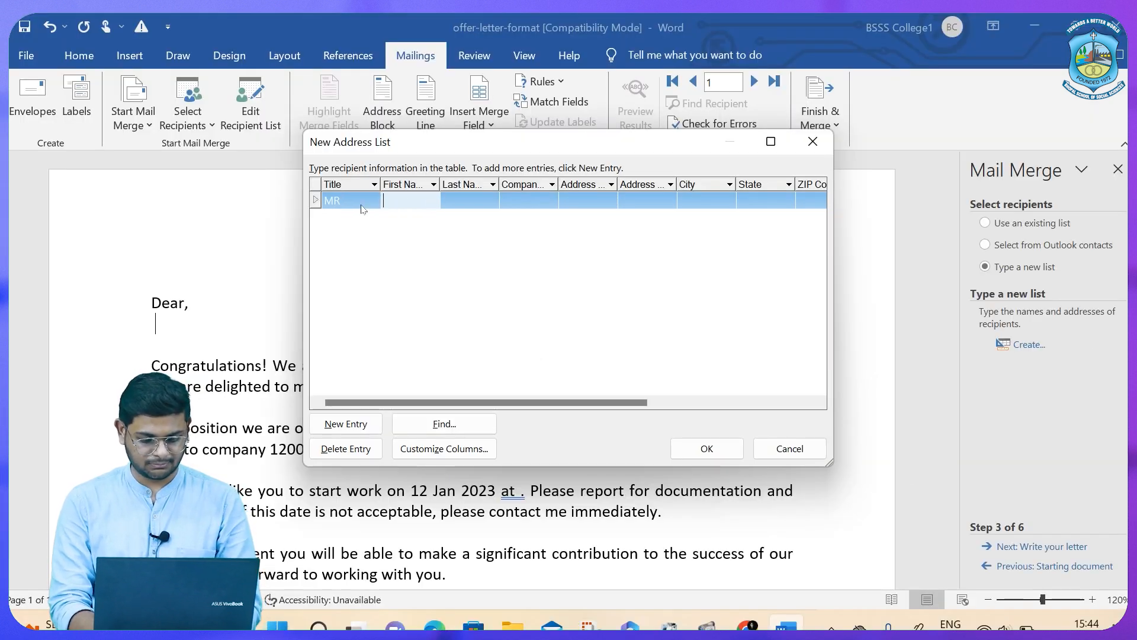
pyautogui.write('AB')
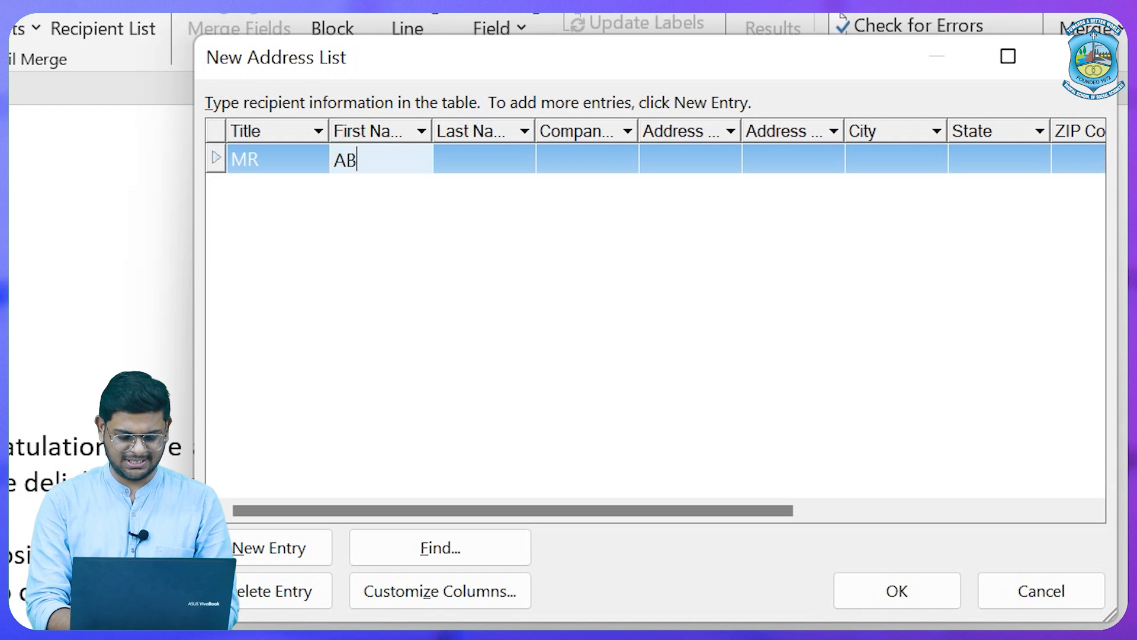
pyautogui.write('C')
pyautogui.press('Tab')
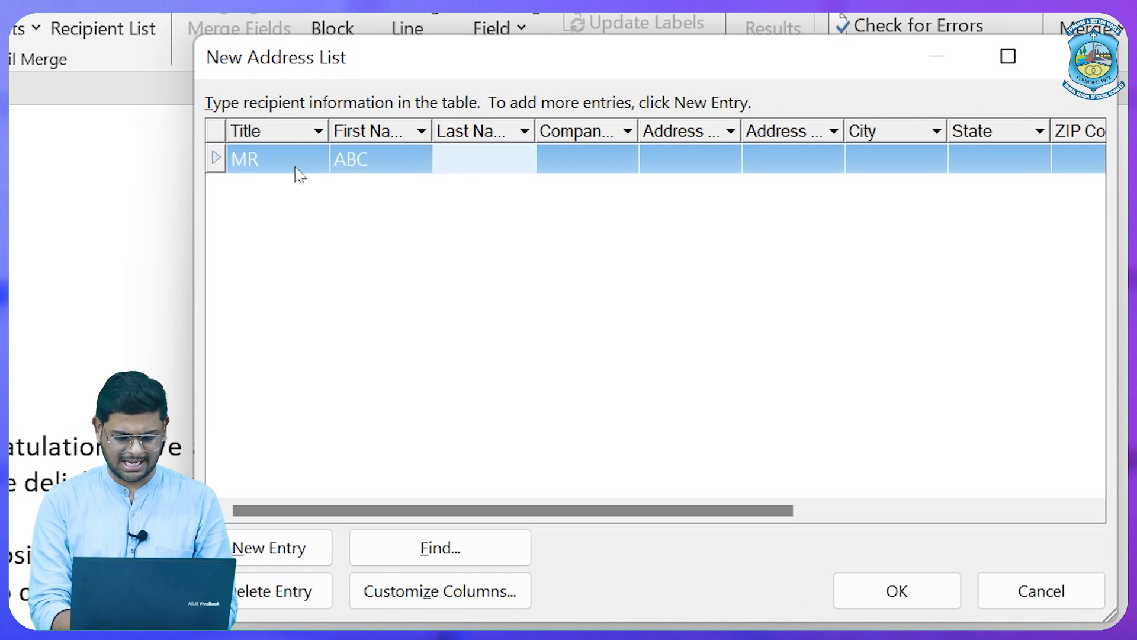
pyautogui.write('XyZ')
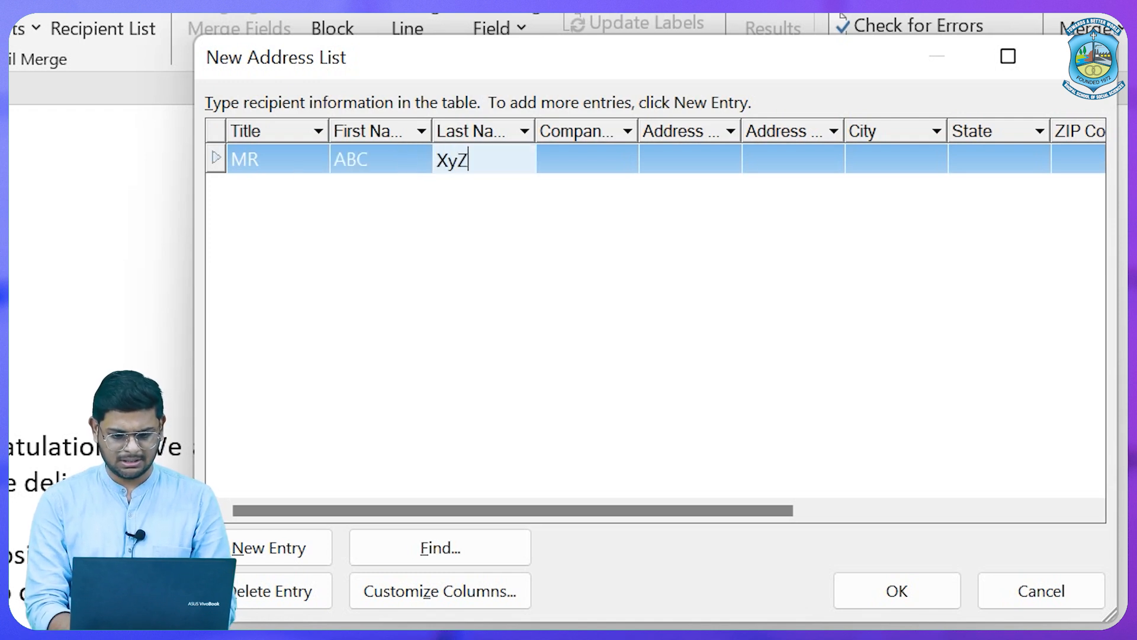
pyautogui.press('BackSpace')
pyautogui.press('BackSpace')
pyautogui.write('YZ')
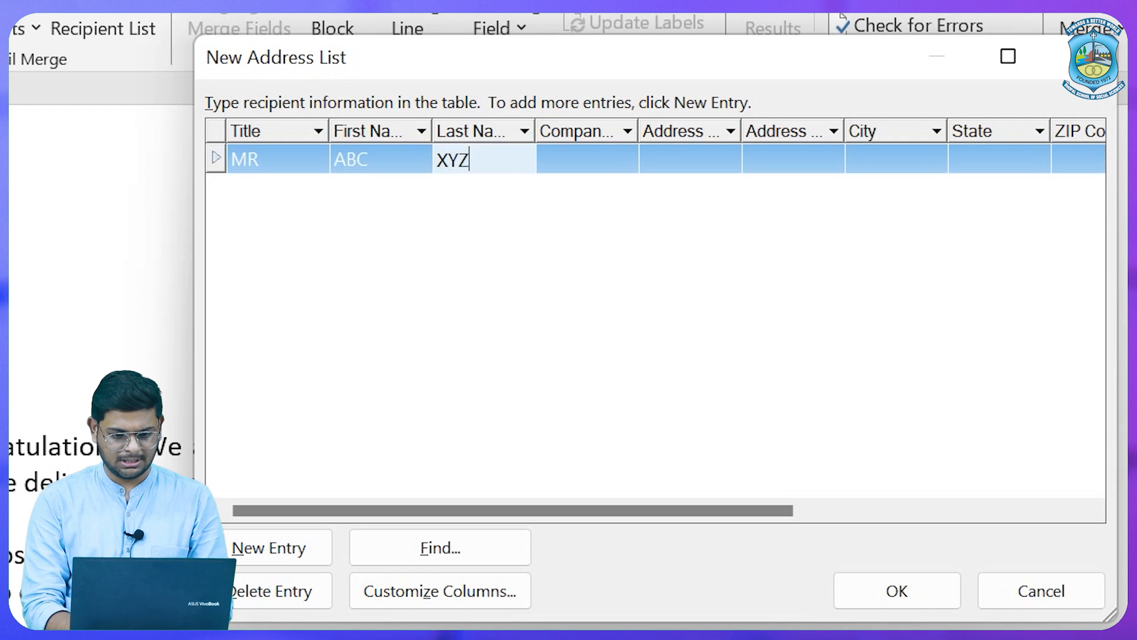
pyautogui.press('Tab')
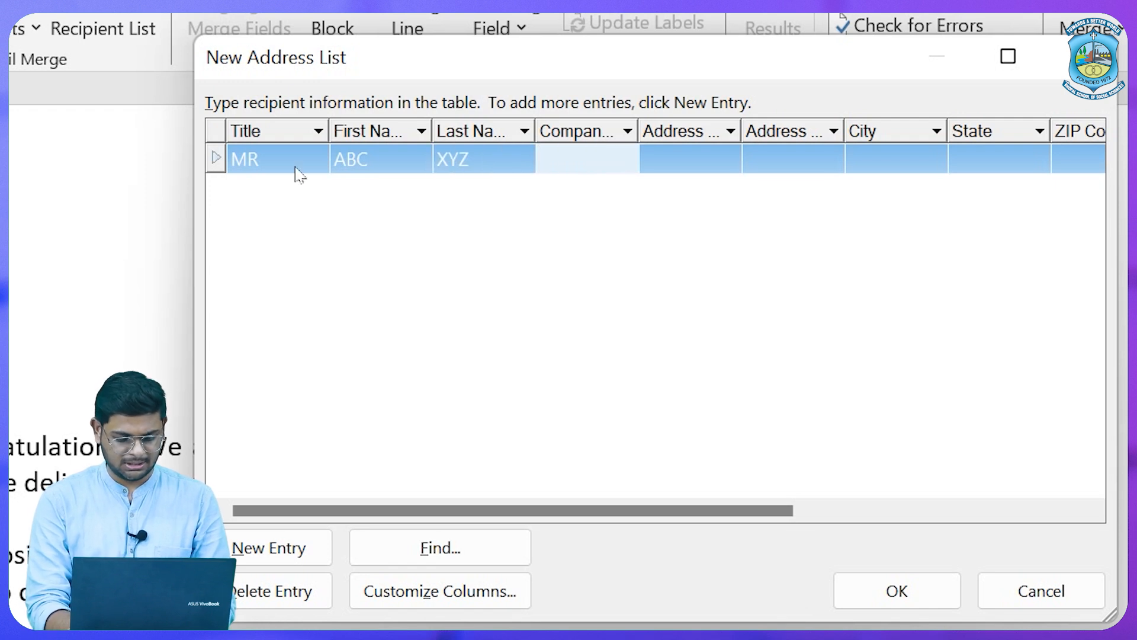
pyautogui.write('NNN')
pyautogui.press('Tab')
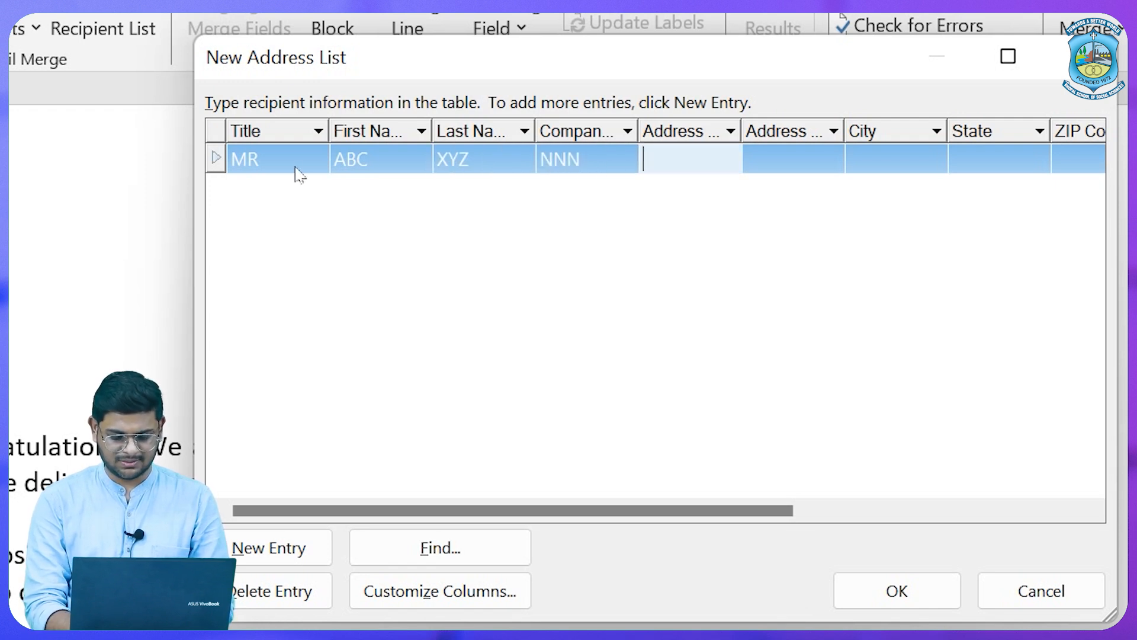
pyautogui.write('Bh')
pyautogui.press('BackSpace')
pyautogui.press('BackSpace')
pyautogui.press('Tab')
pyautogui.press('Tab')
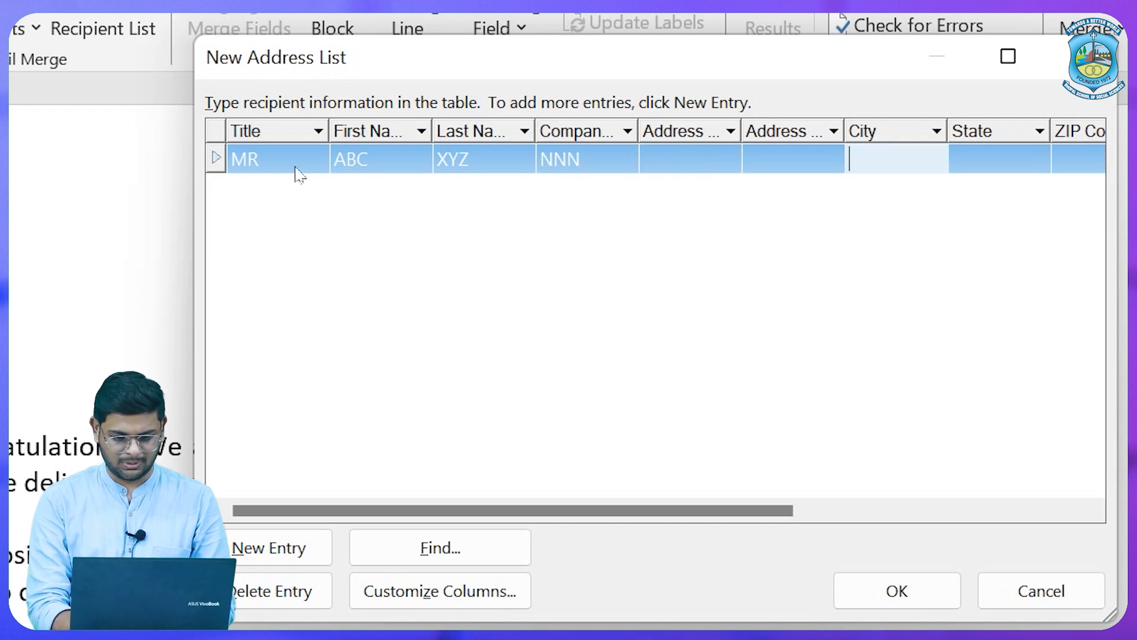
pyautogui.write('Bhopal')
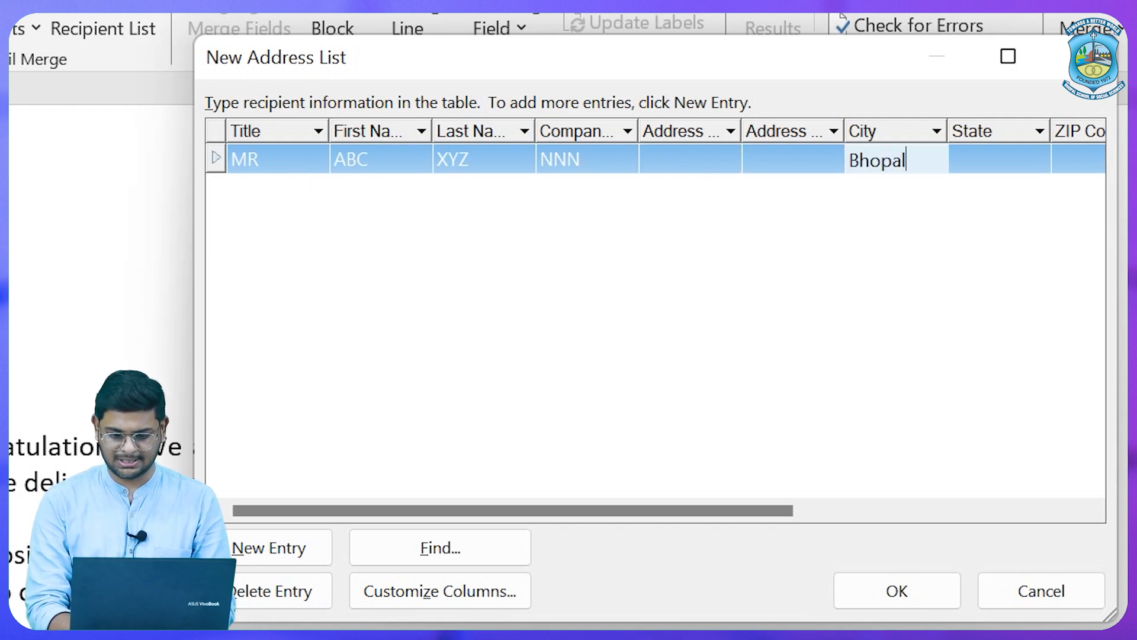
pyautogui.press('Tab')
pyautogui.write('Mp')
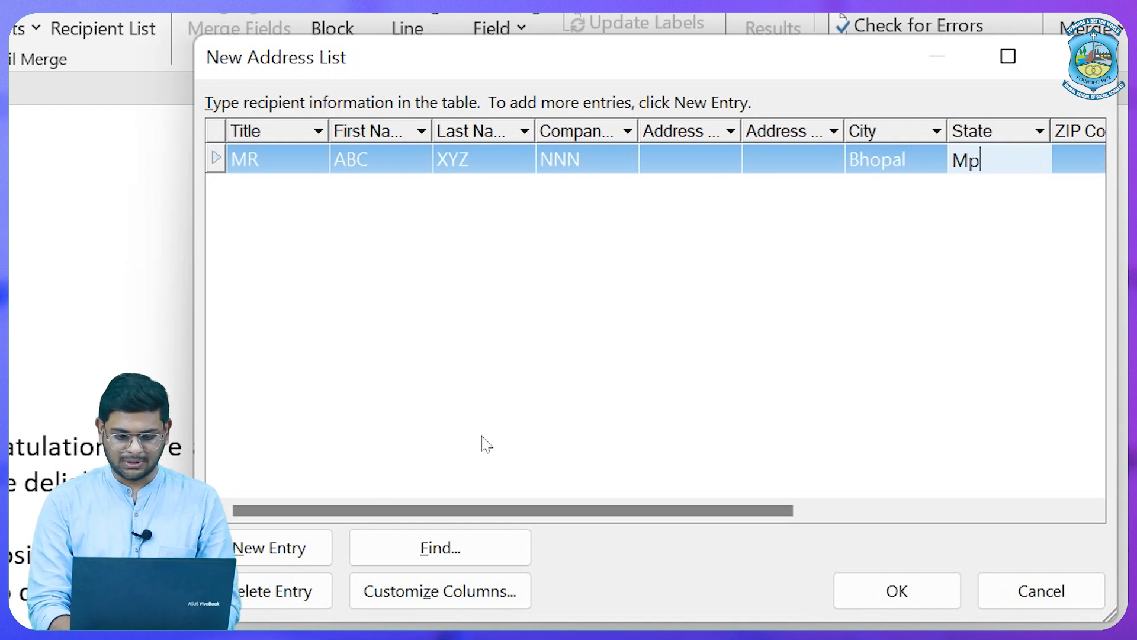
# Add a second recipient (Ms, name, company ZZZ, city, state MP) and correct the first state to MP.
pyautogui.click(296, 549)
pyautogui.write('Ms')
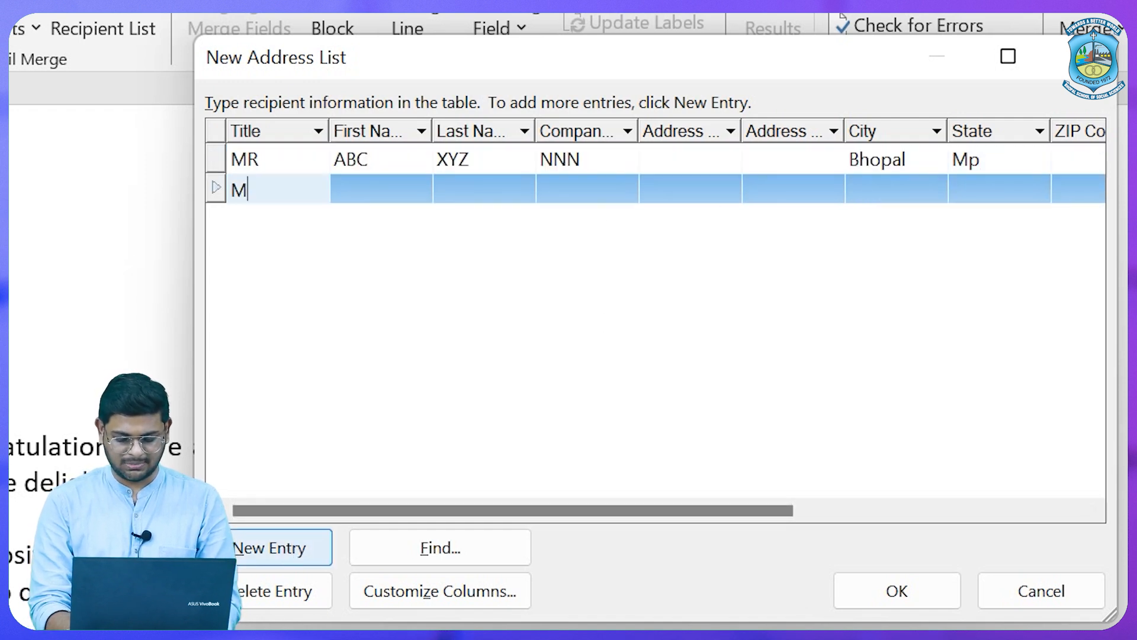
pyautogui.press('Tab')
pyautogui.press('Tab')
pyautogui.press('Tab')
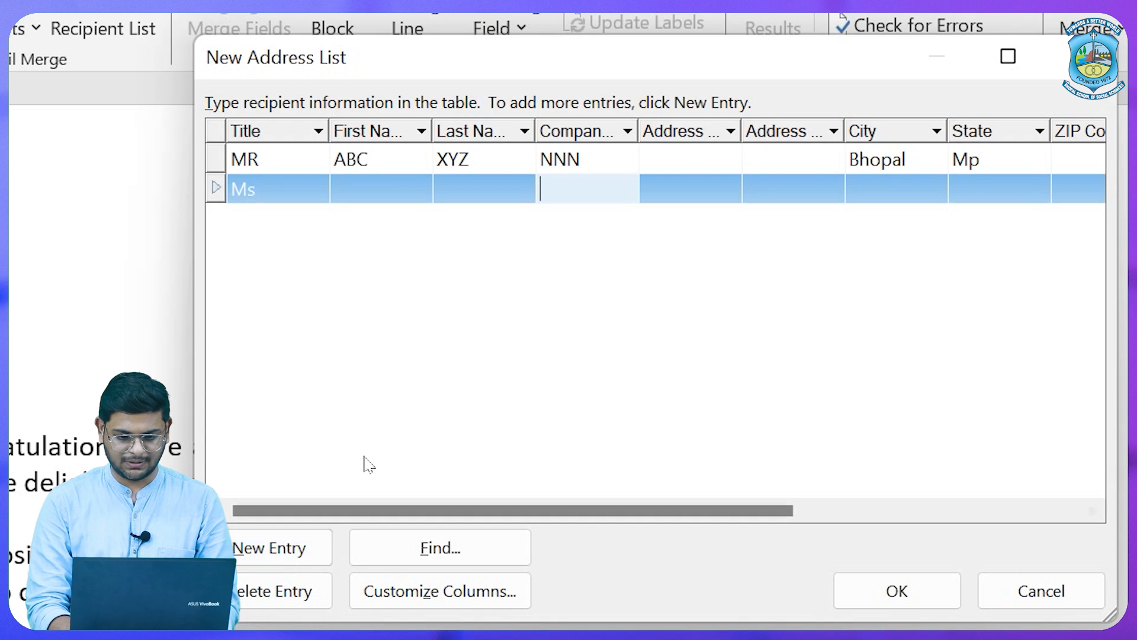
pyautogui.click(360, 195)
pyautogui.press('Tab')
pyautogui.press('Tab')
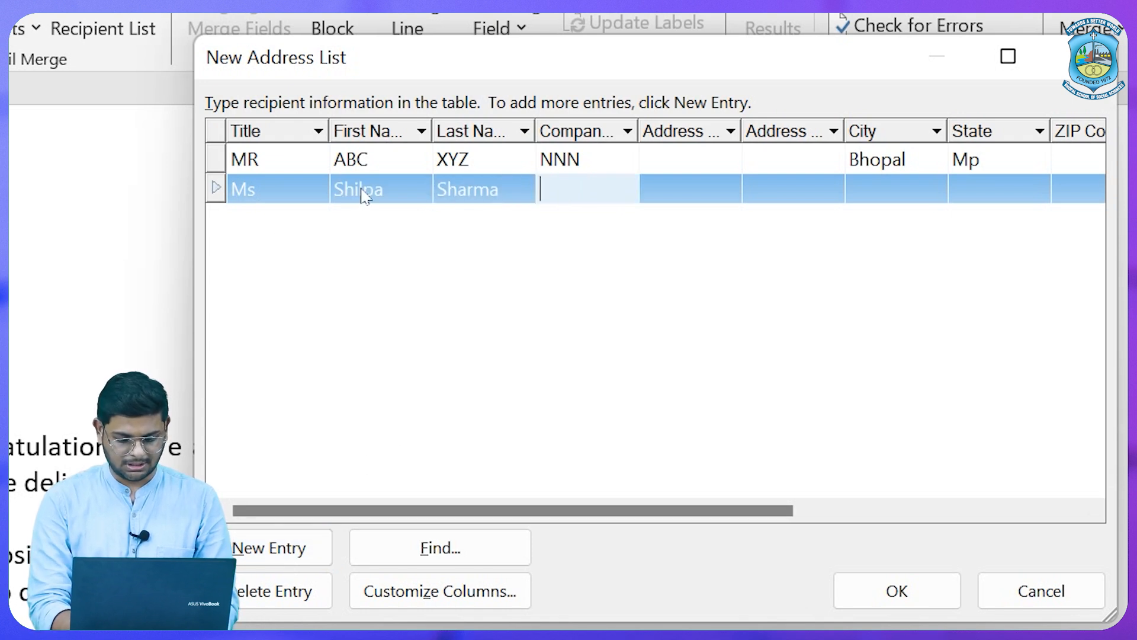
pyautogui.write('ZZZ')
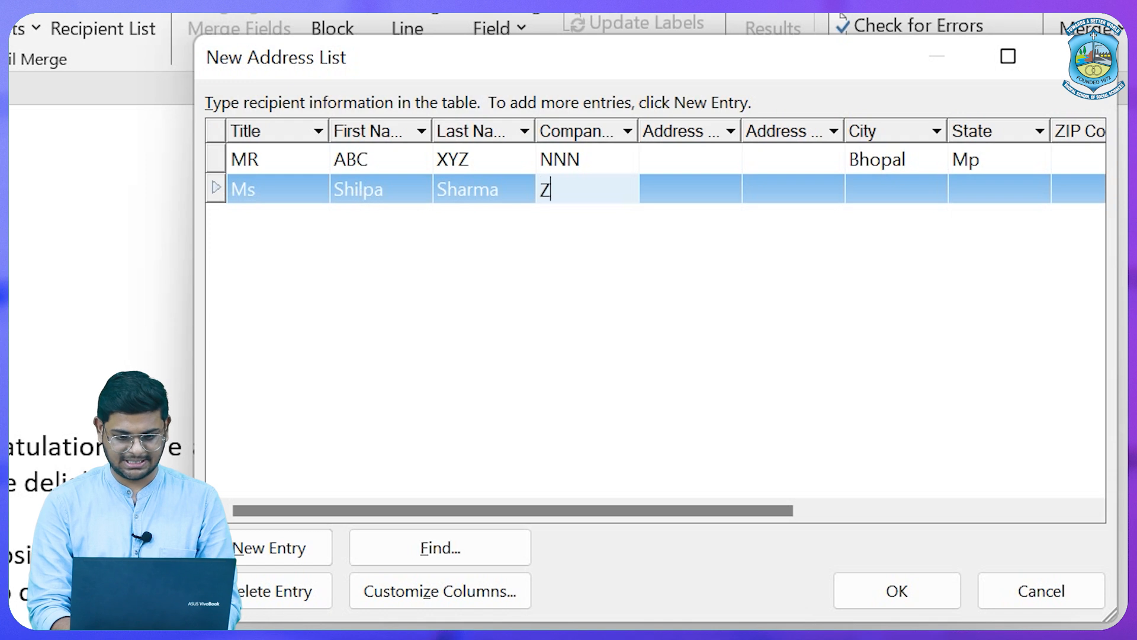
pyautogui.press('Tab')
pyautogui.press('Tab')
pyautogui.press('Tab')
pyautogui.write('Indore')
pyautogui.press('Tab')
pyautogui.write('MP')
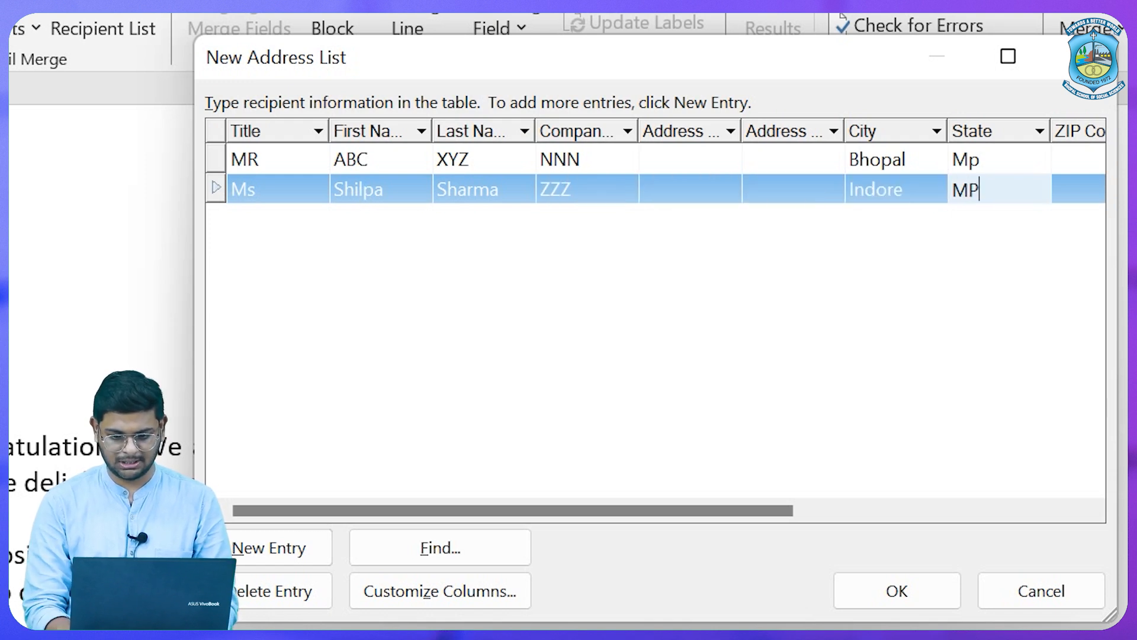
pyautogui.click(981, 170)
pyautogui.write('MP')
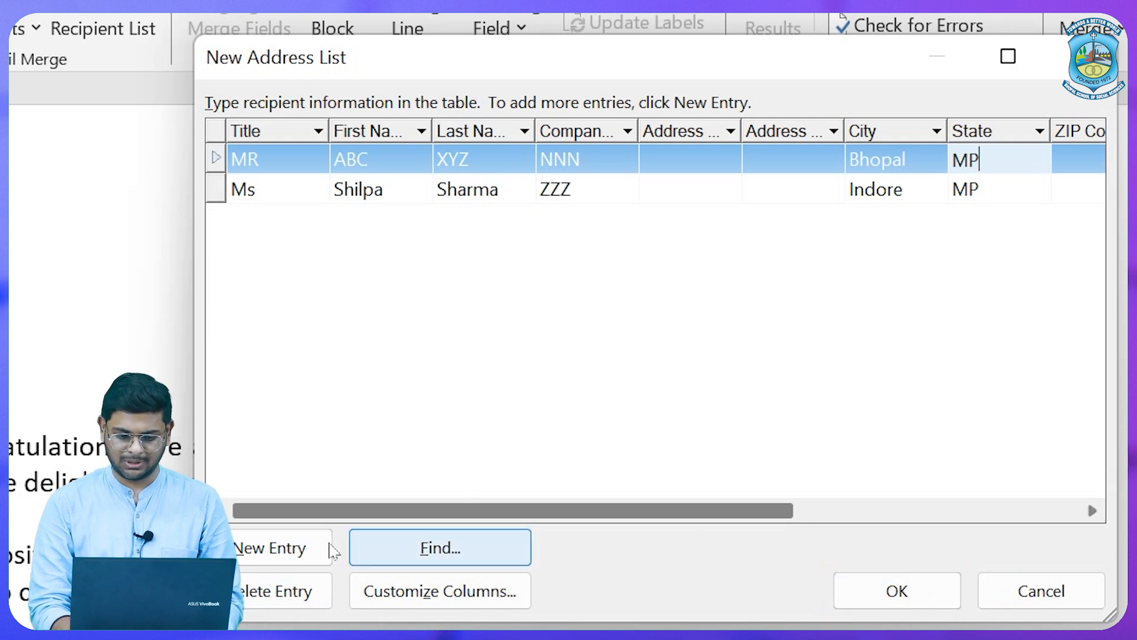
# Add a third recipient with city and state MP, then finish the address list.
pyautogui.click(305, 553)
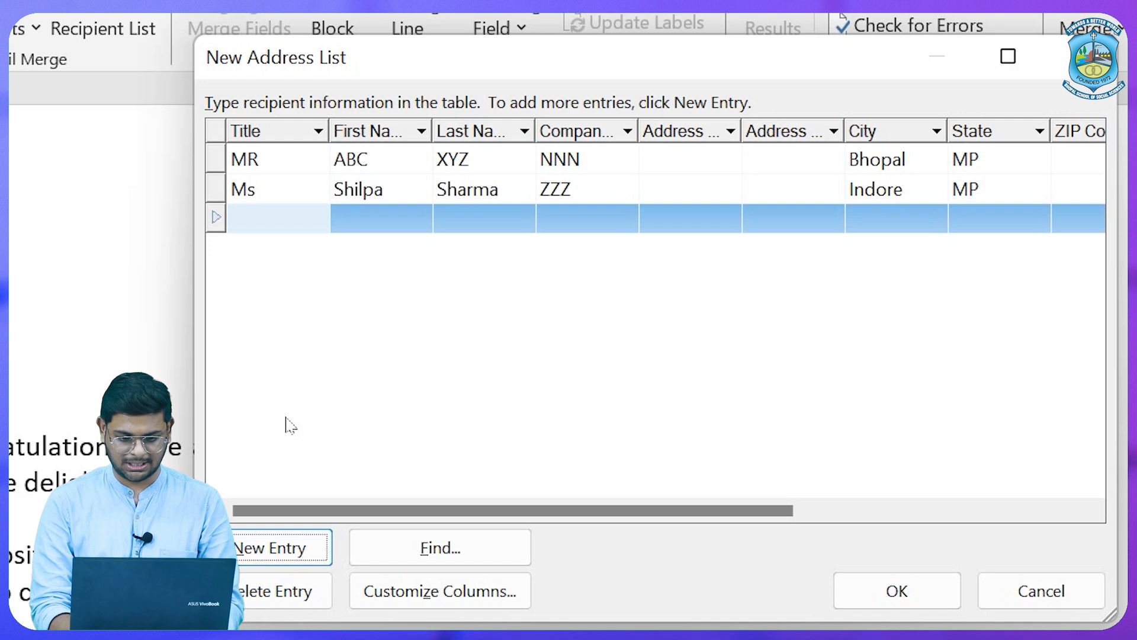
pyautogui.click(252, 219)
pyautogui.write('M')
pyautogui.write('ore')
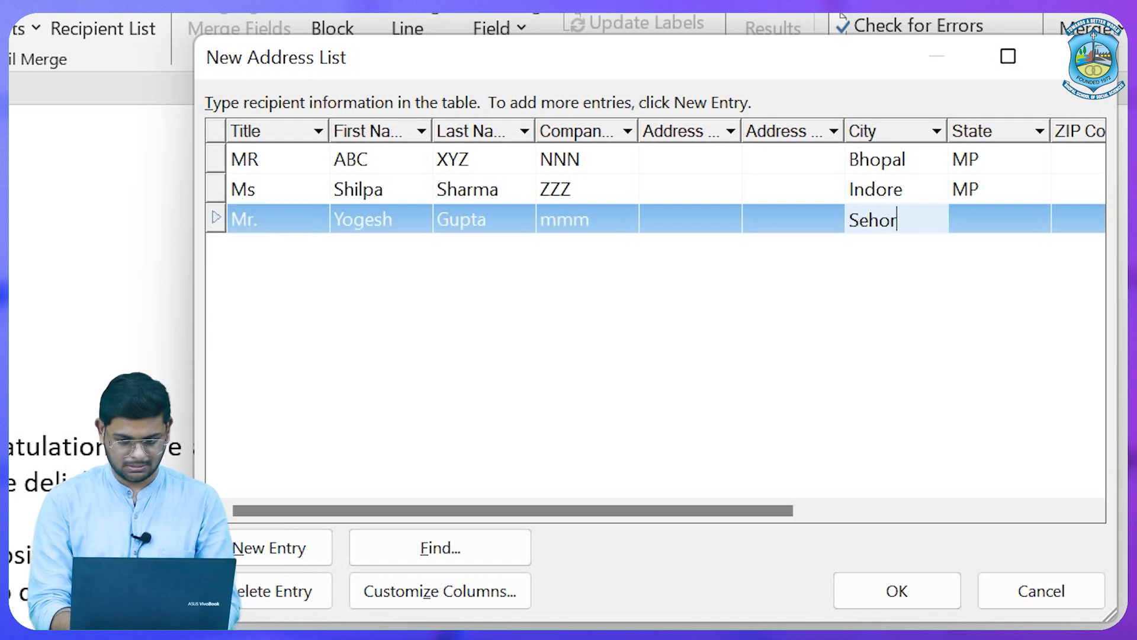
pyautogui.press('Tab')
pyautogui.write('MP')
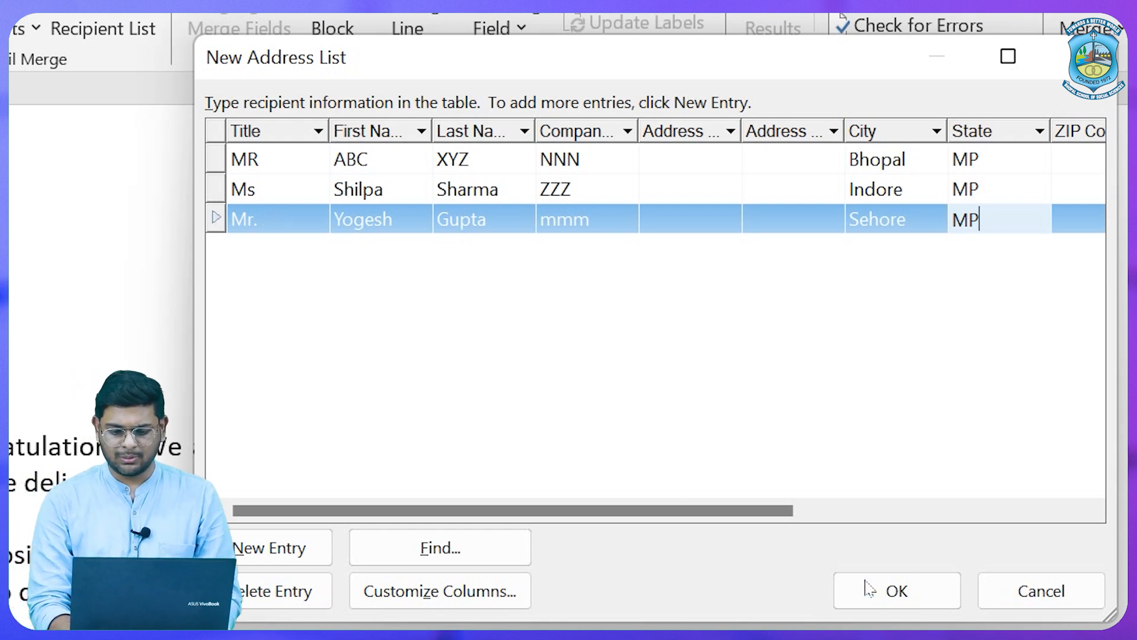
pyautogui.click(891, 591)
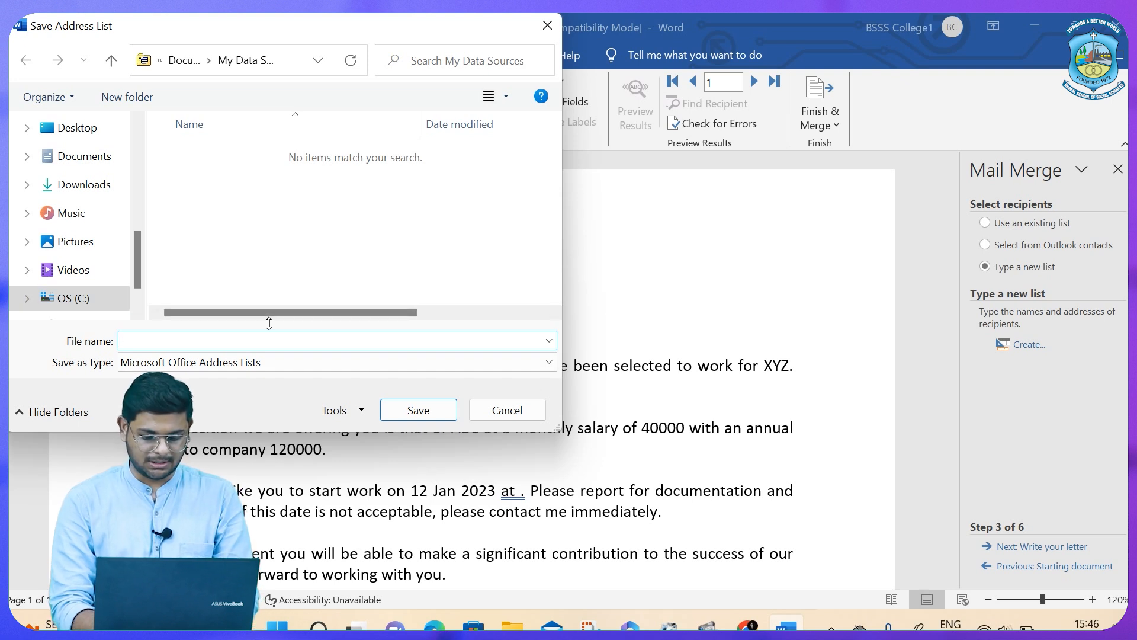
# Save the address list as 'offer letter' and accept its three recipients for the merge.
pyautogui.write('offr')
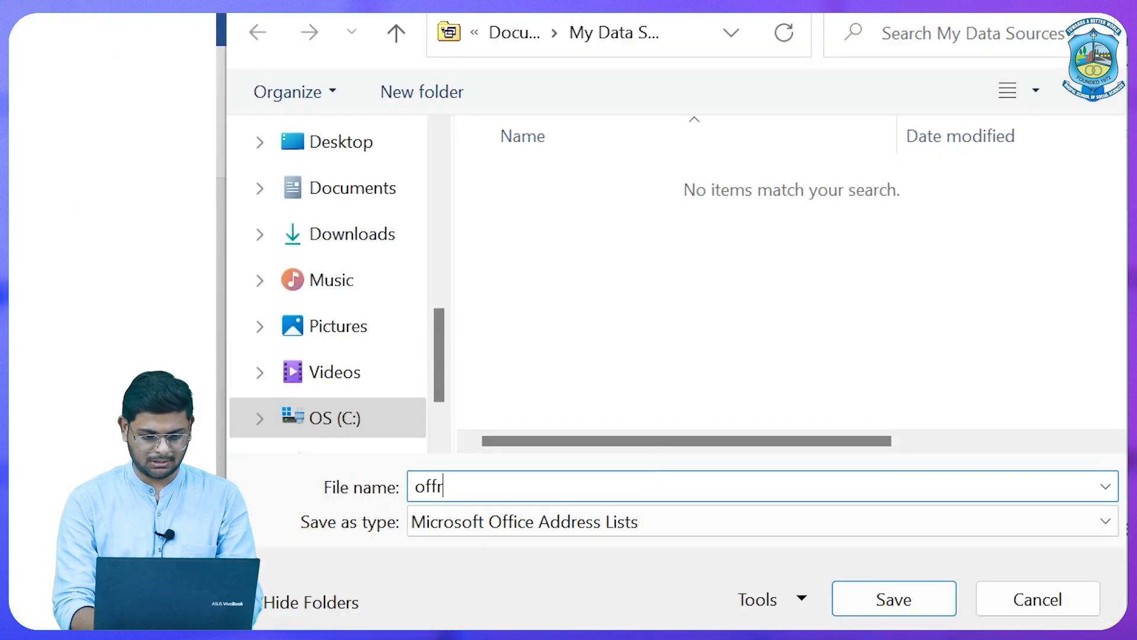
pyautogui.press('BackSpace')
pyautogui.write('er letter')
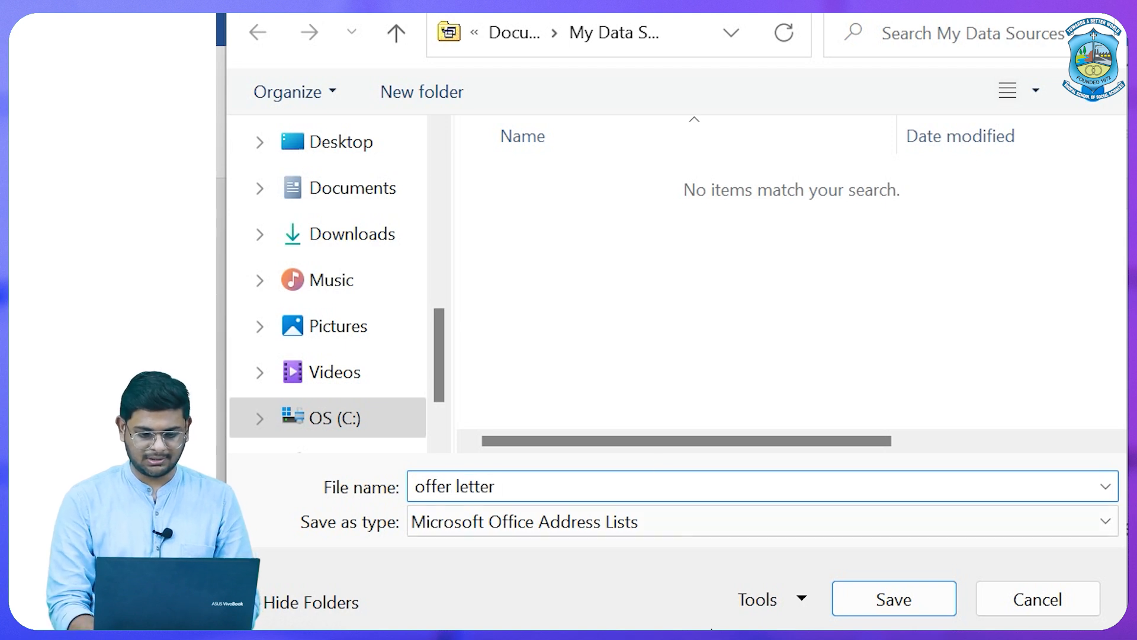
pyautogui.click(921, 608)
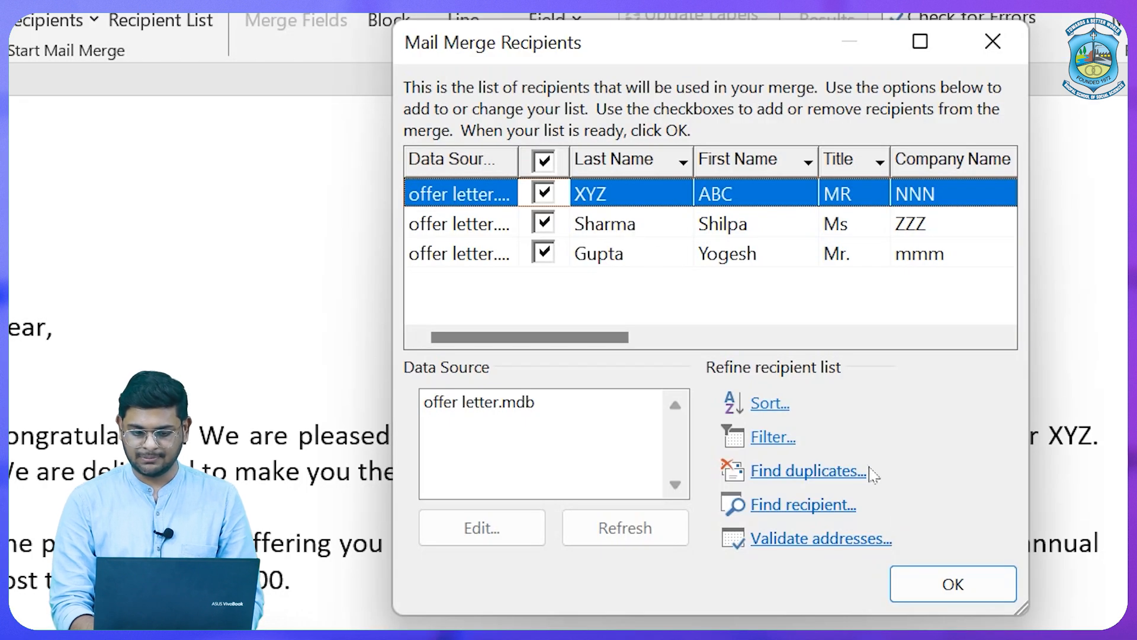
pyautogui.click(920, 594)
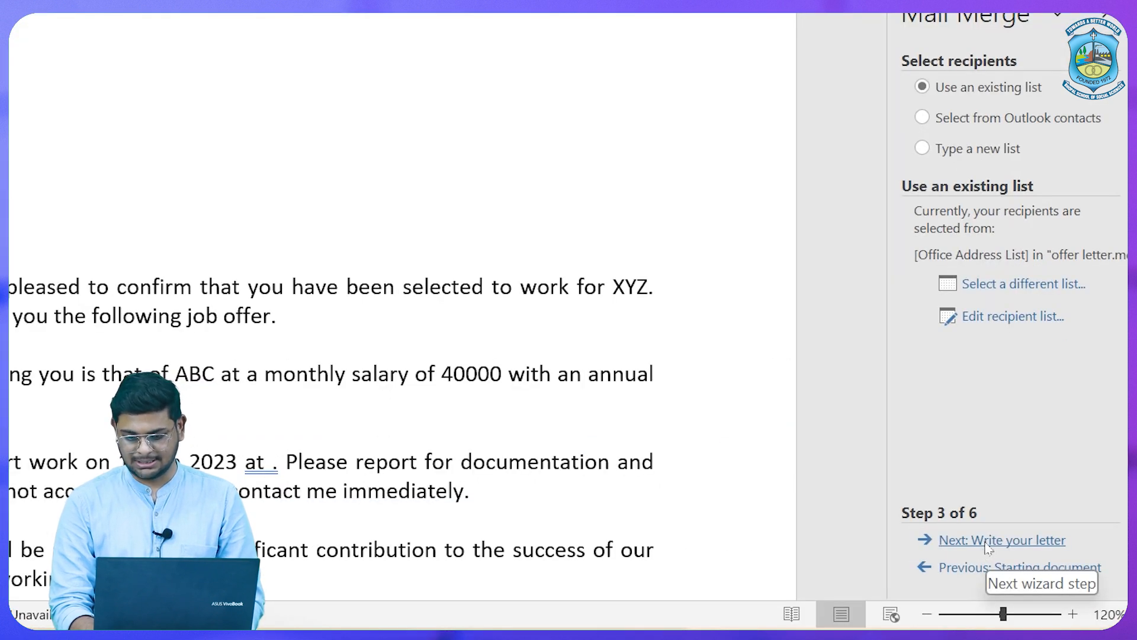
# Insert a default «AddressBlock» field on the line below 'Dear,' at wizard step 4.
pyautogui.click(987, 541)
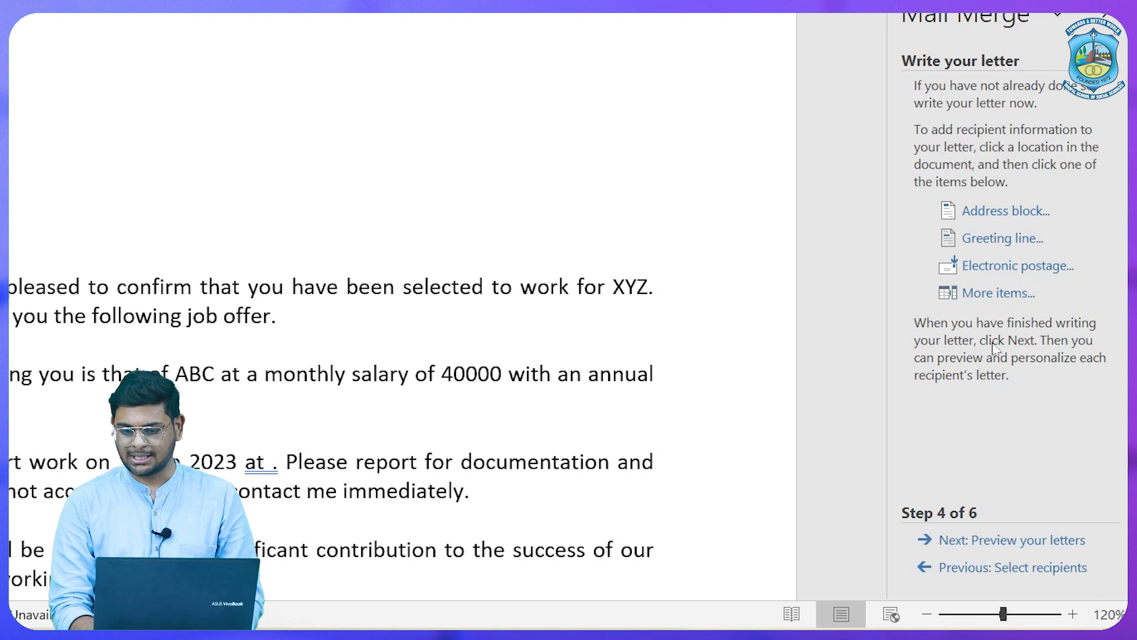
pyautogui.click(974, 208)
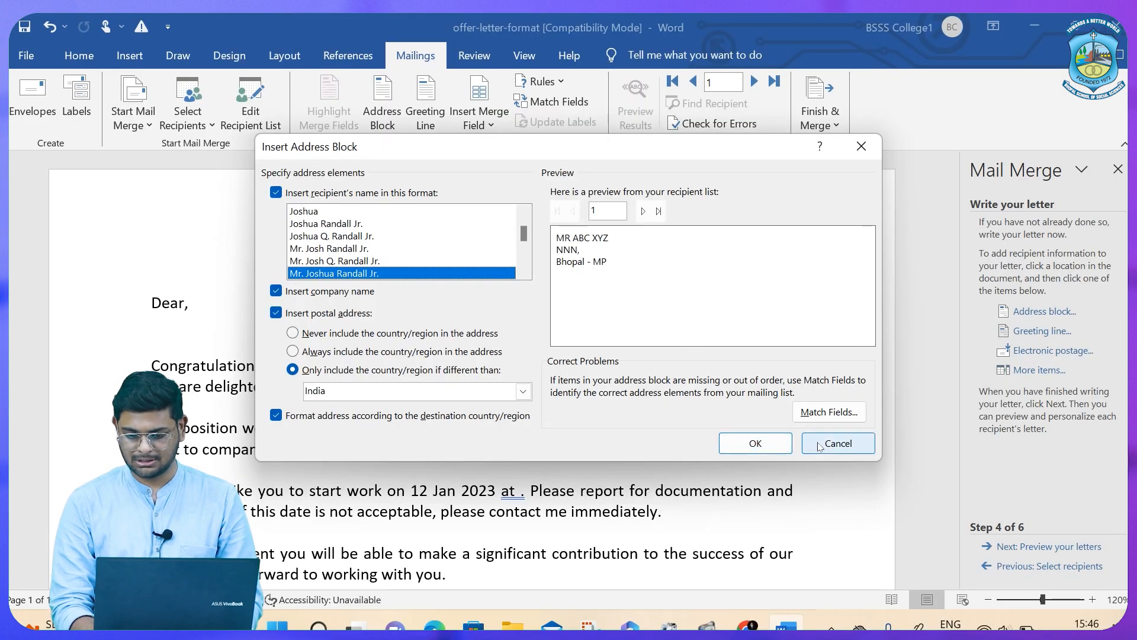
pyautogui.click(819, 445)
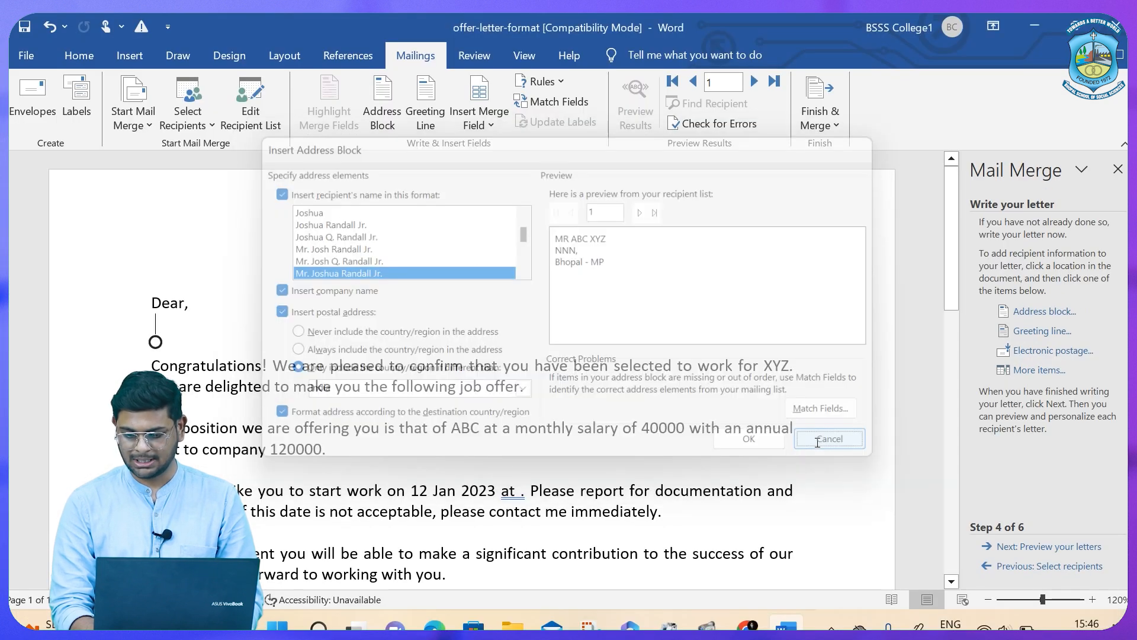
pyautogui.click(1032, 547)
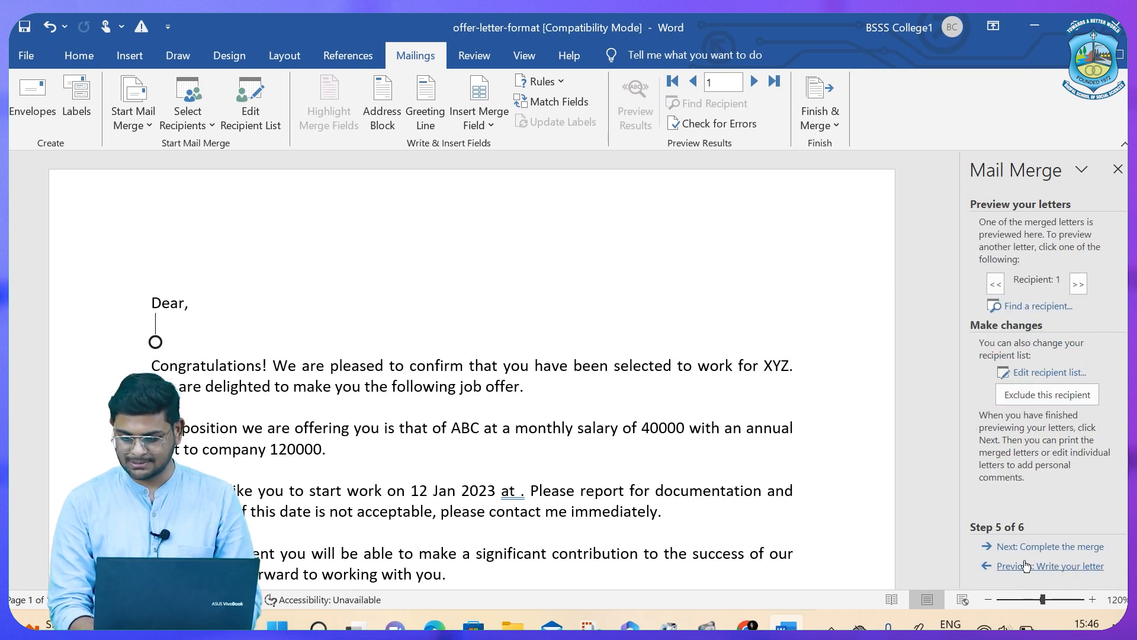
pyautogui.click(1026, 565)
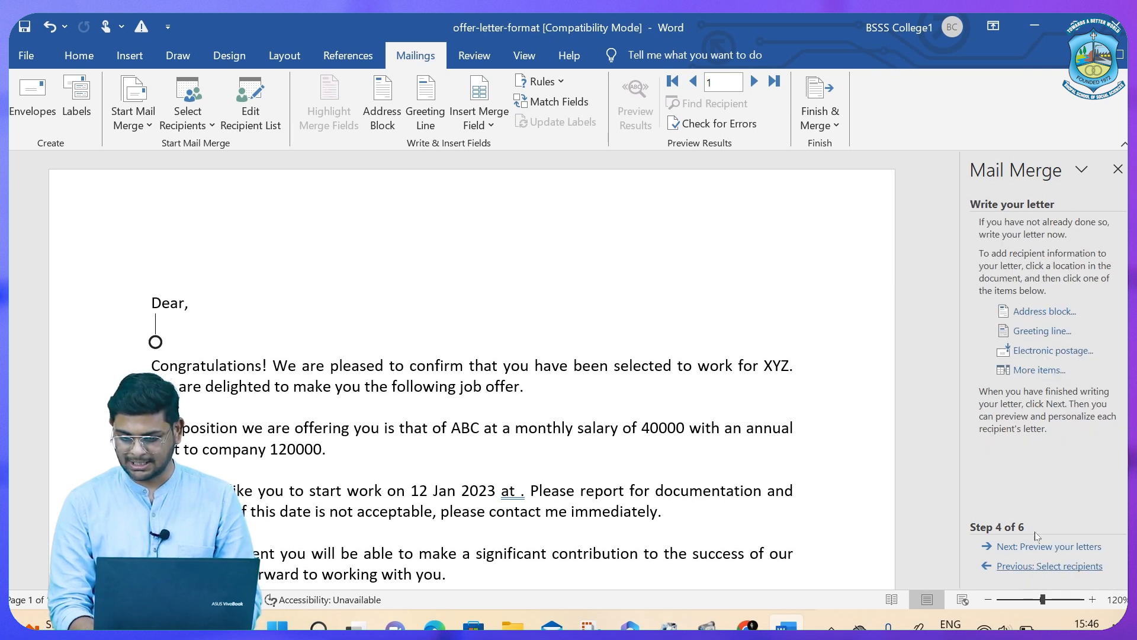
pyautogui.click(1043, 312)
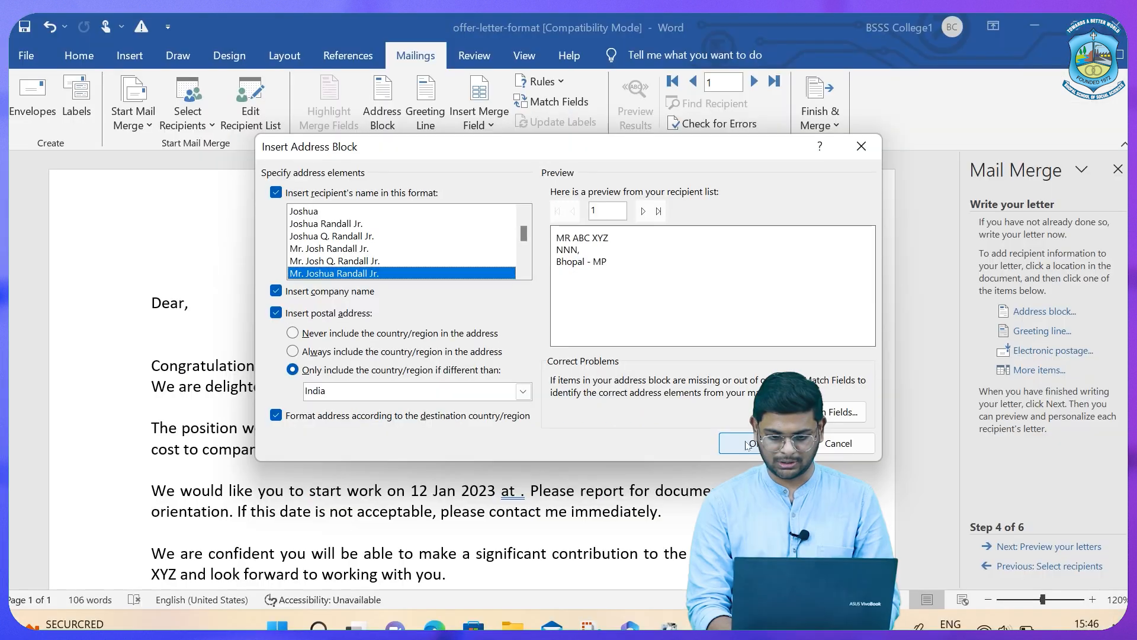
pyautogui.click(855, 574)
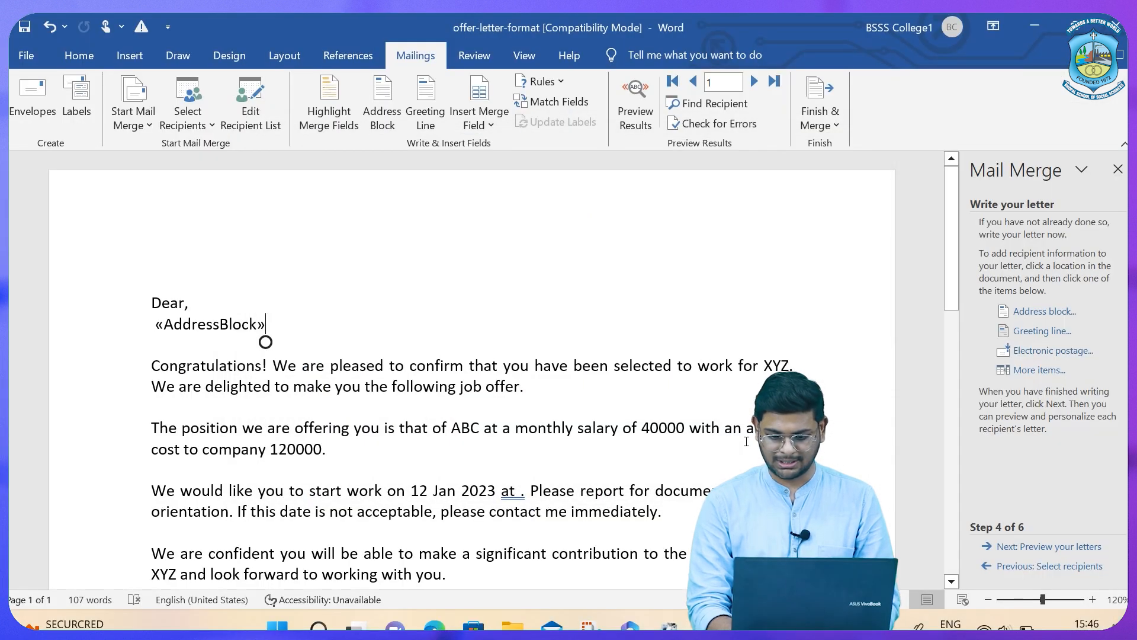
# Preview the first recipient's letter, then merge all records into a new document.
pyautogui.click(1031, 548)
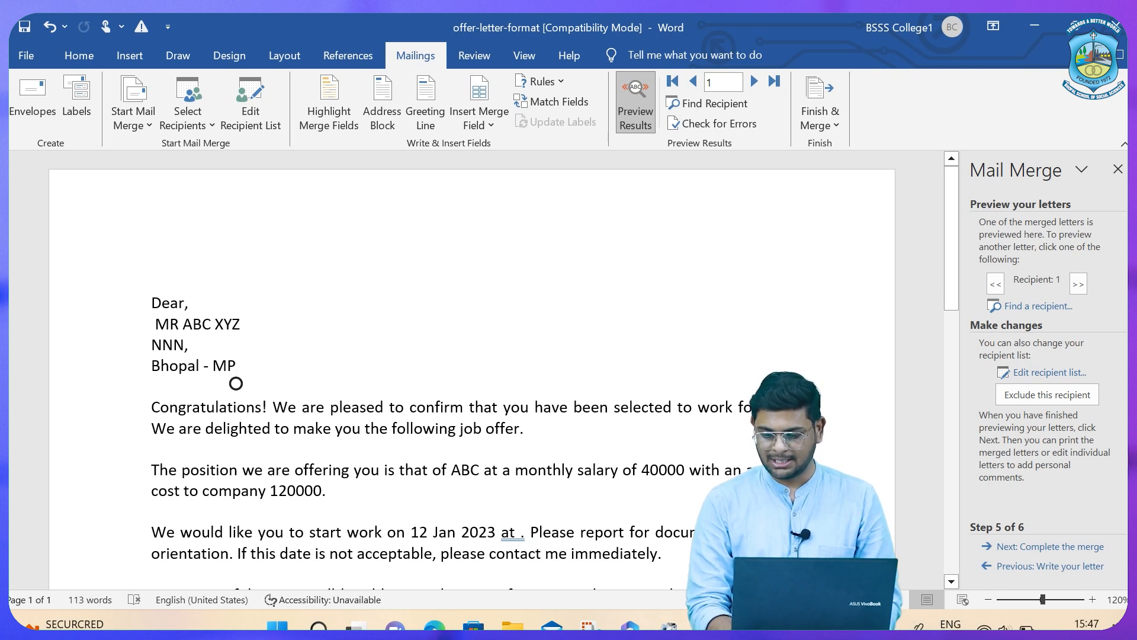
pyautogui.click(1048, 551)
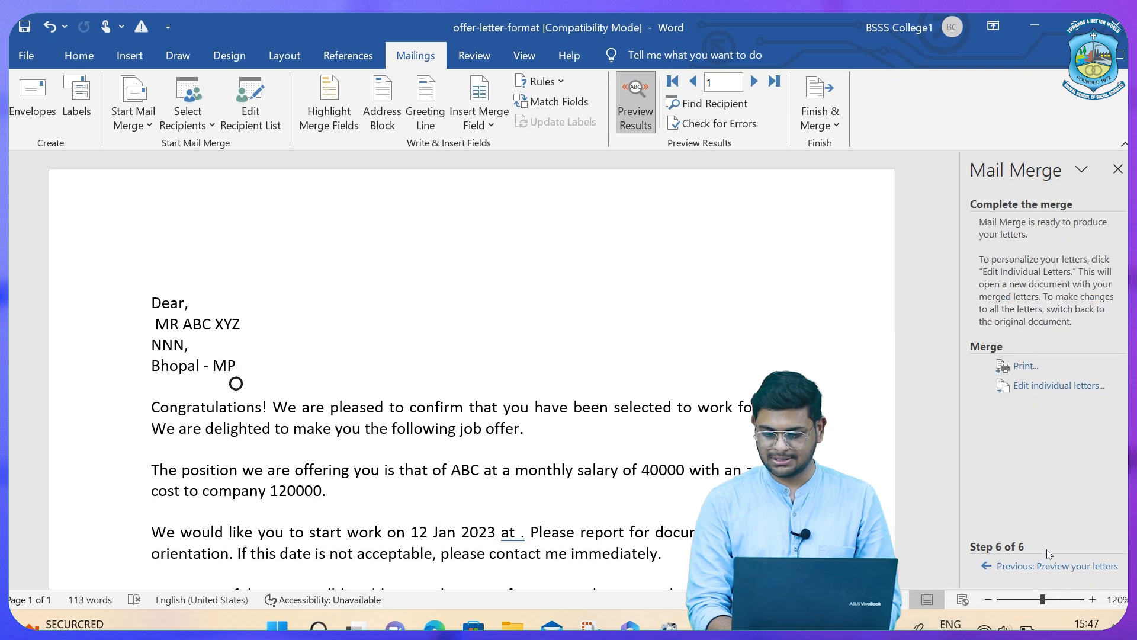
pyautogui.click(1030, 386)
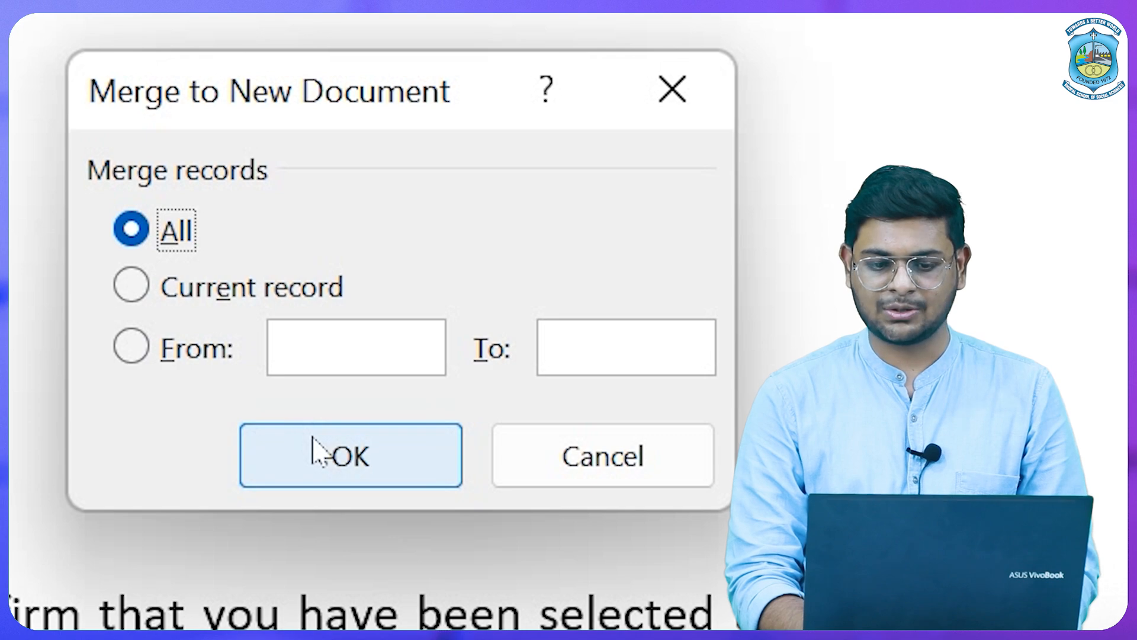
pyautogui.click(317, 454)
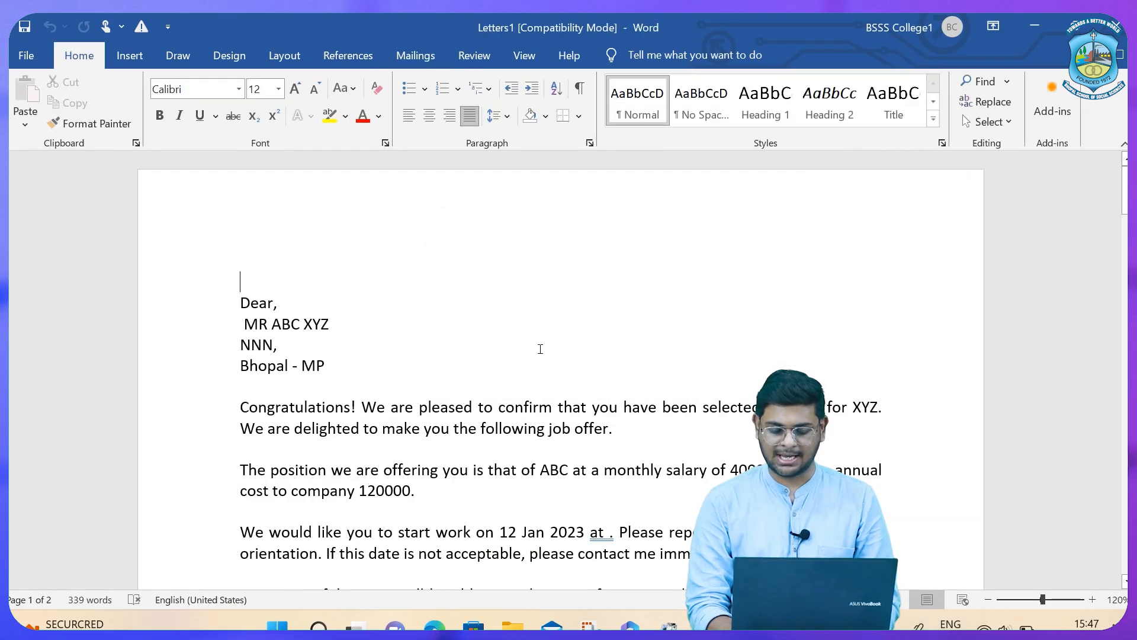
# Scroll through the merged Letters1 letters, then close it without saving.
pyautogui.scroll(-12, 540, 348)
pyautogui.scroll(-8, 540, 349)
pyautogui.scroll(-8, 540, 349)
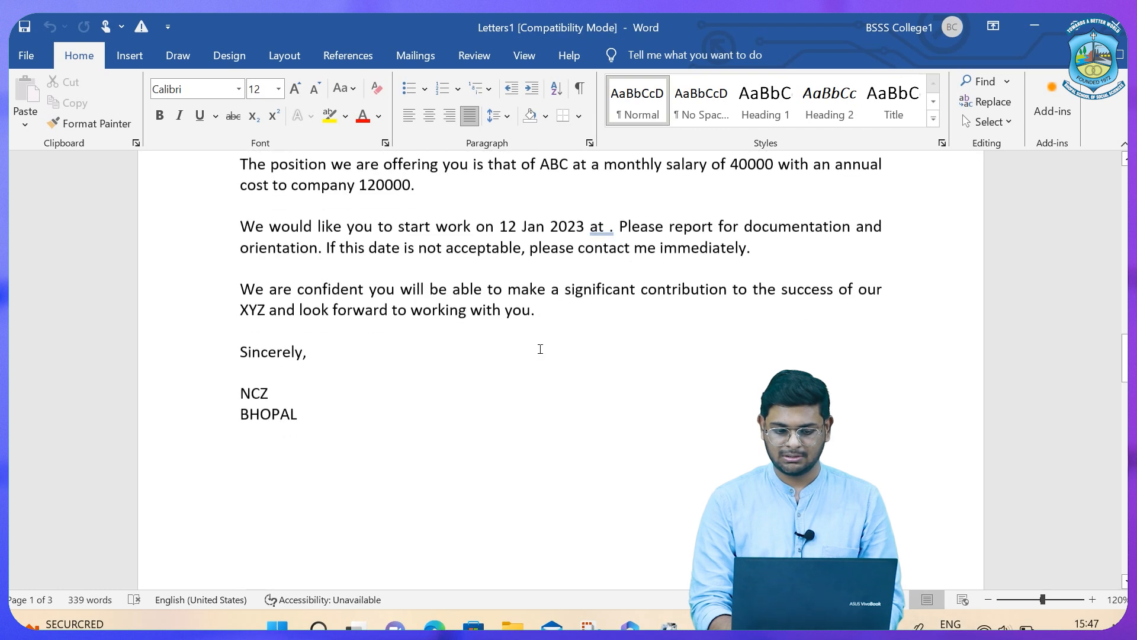
pyautogui.scroll(-10, 540, 349)
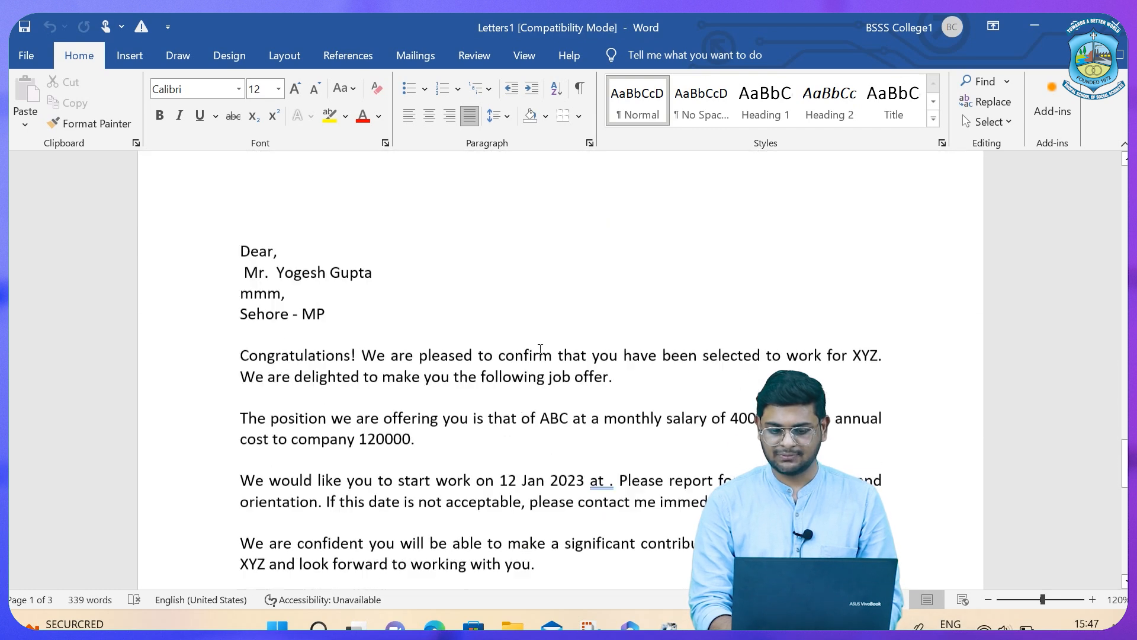
pyautogui.scroll(10, 540, 348)
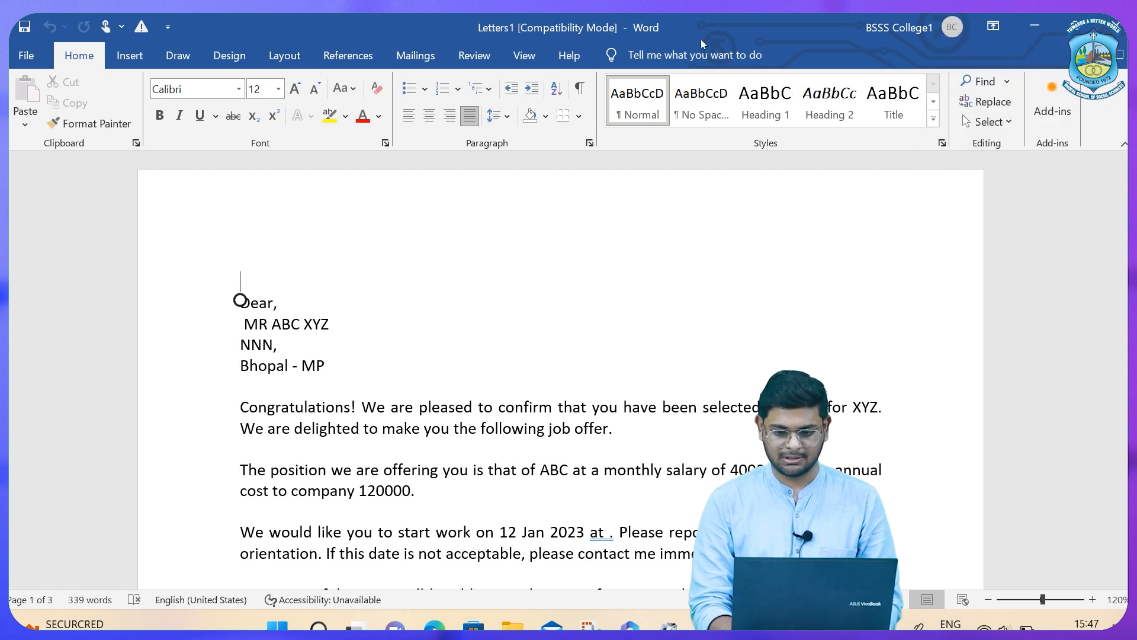
pyautogui.click(1116, 26)
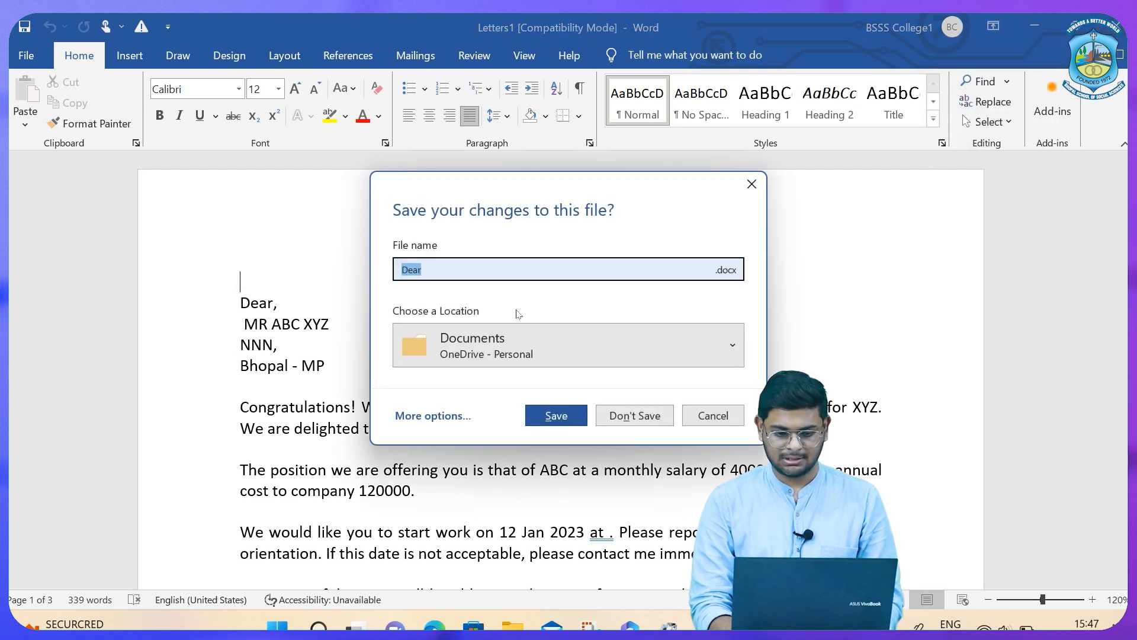
pyautogui.click(623, 415)
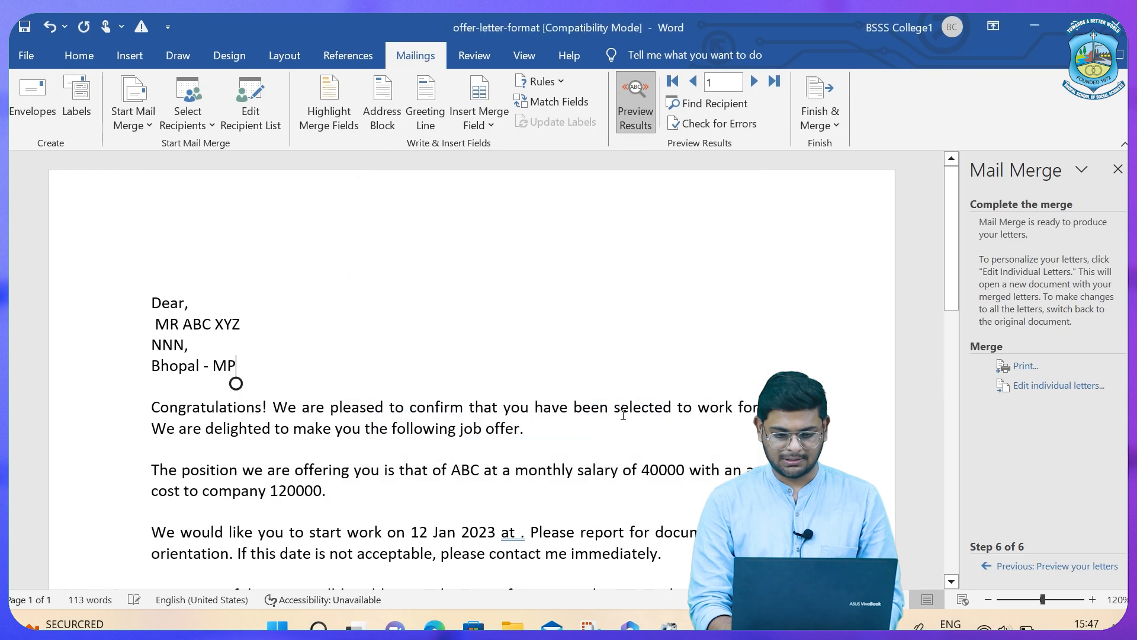
# Return to wizard step 3 and load 'List of student.xlsx' from the Desktop as the data source.
pyautogui.click(1049, 567)
pyautogui.click(1048, 567)
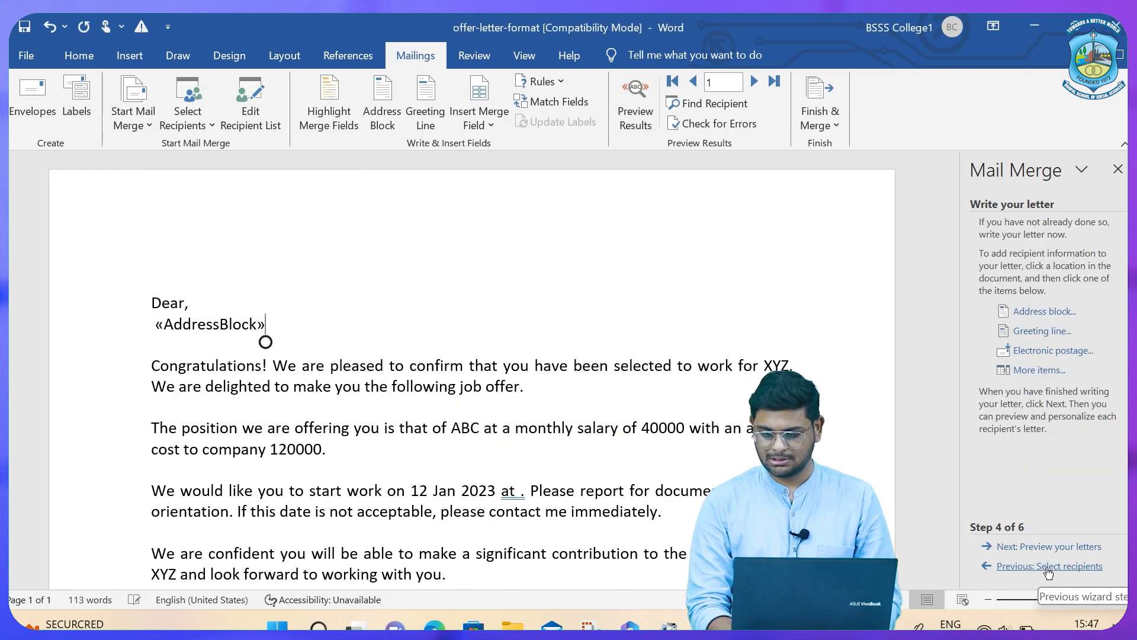
pyautogui.click(1048, 567)
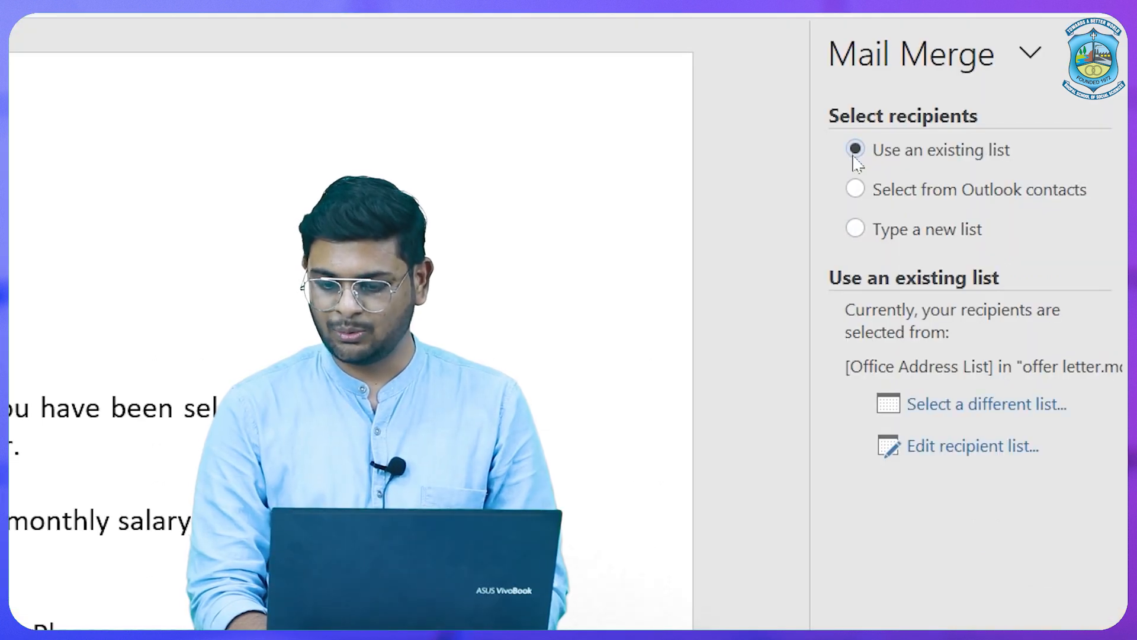
pyautogui.click(918, 408)
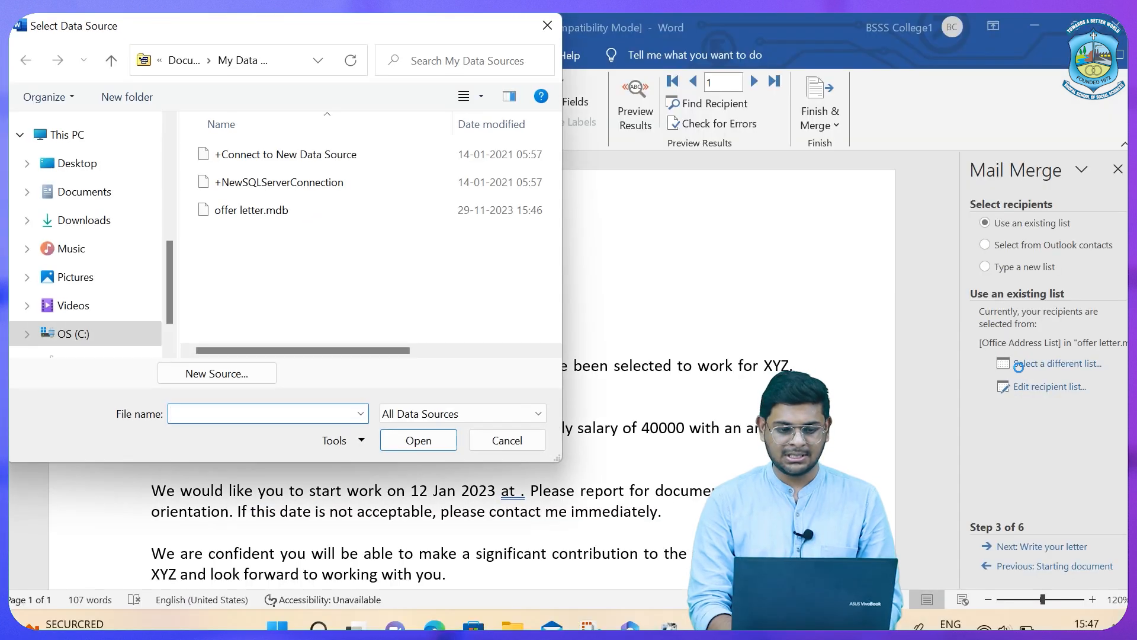
pyautogui.click(81, 169)
pyautogui.click(284, 210)
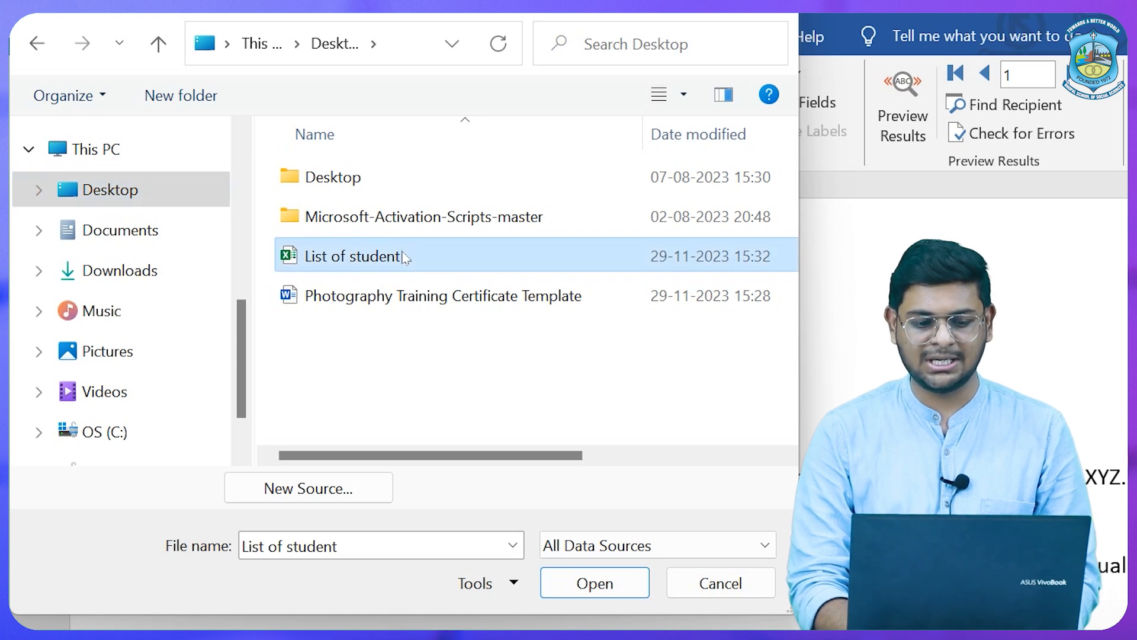
pyautogui.click(594, 583)
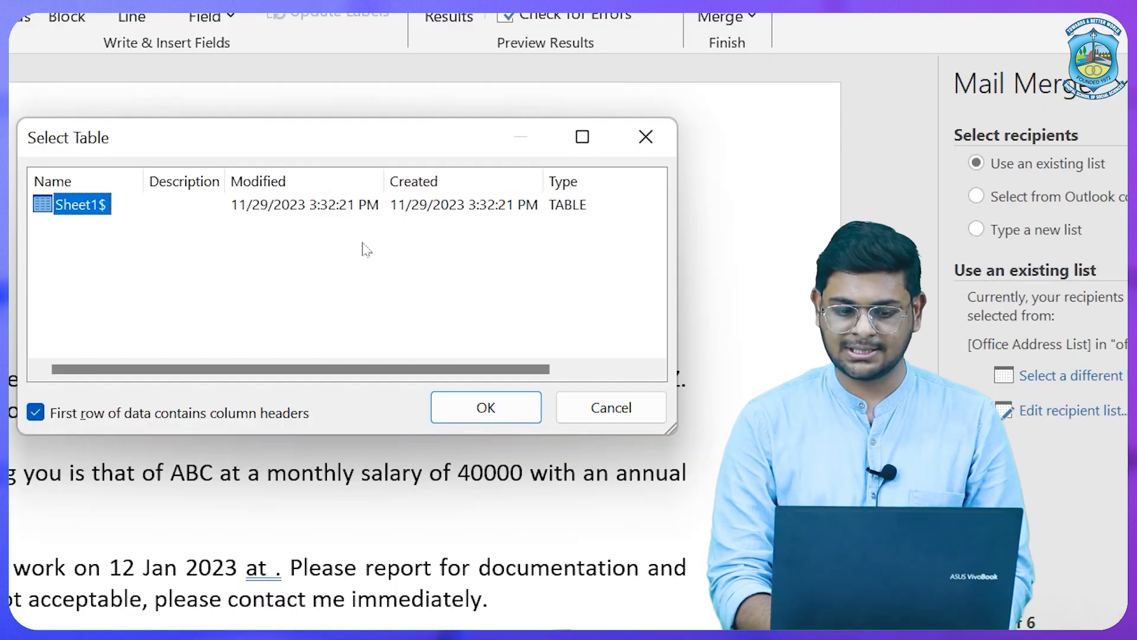
# Use Sheet1$ as the table and accept all student rows as recipients.
pyautogui.click(486, 409)
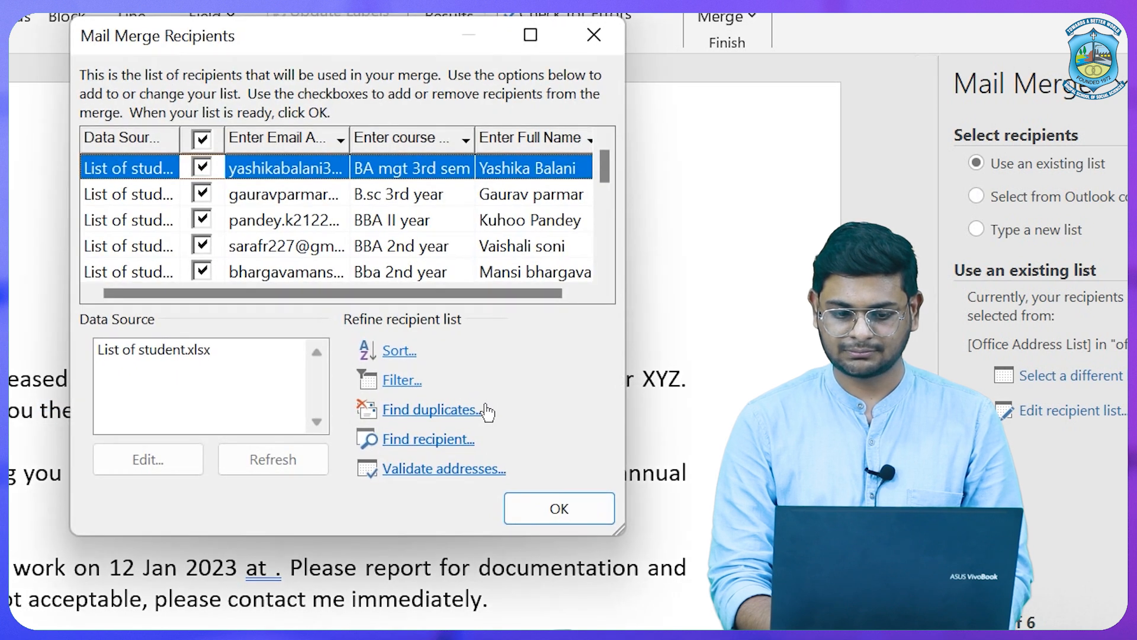
pyautogui.scroll(-5, 370, 245)
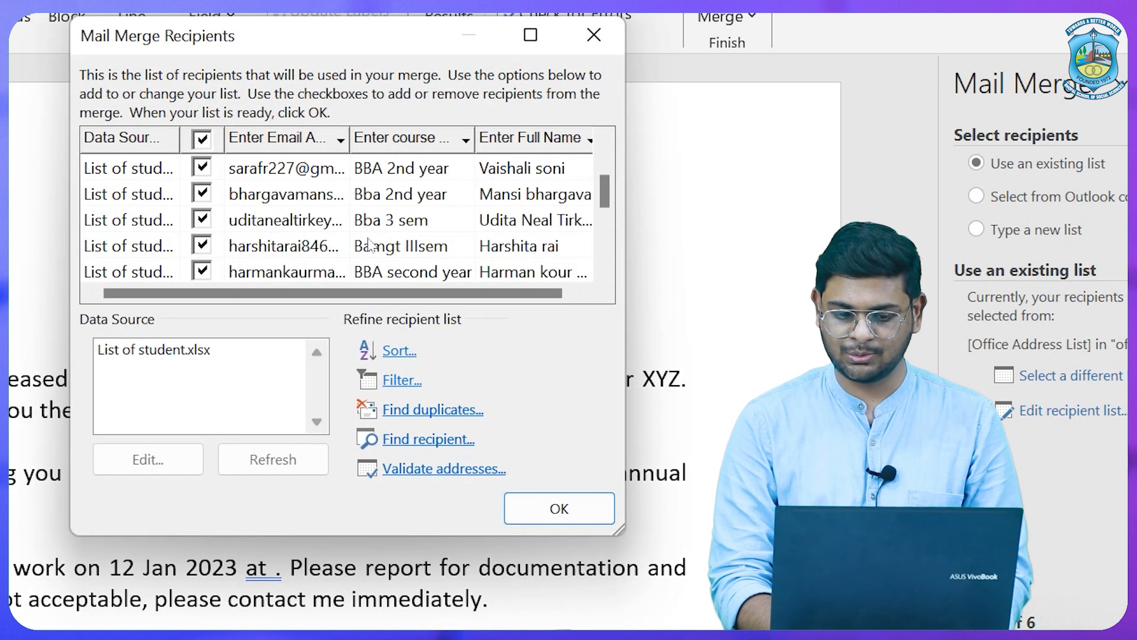
pyautogui.scroll(5, 370, 244)
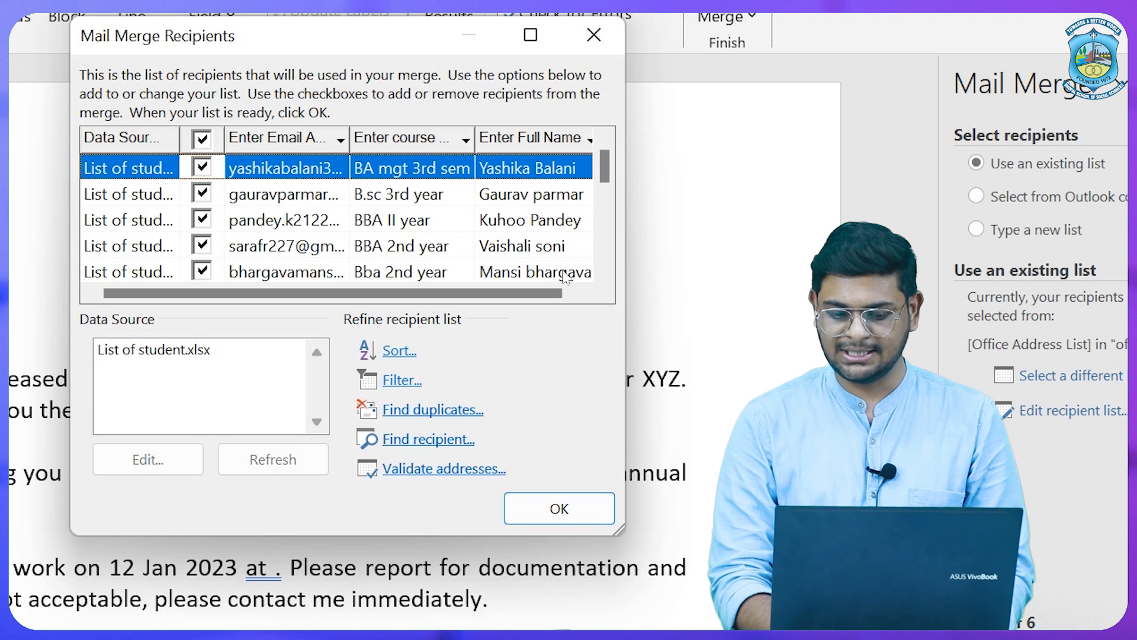
pyautogui.click(553, 509)
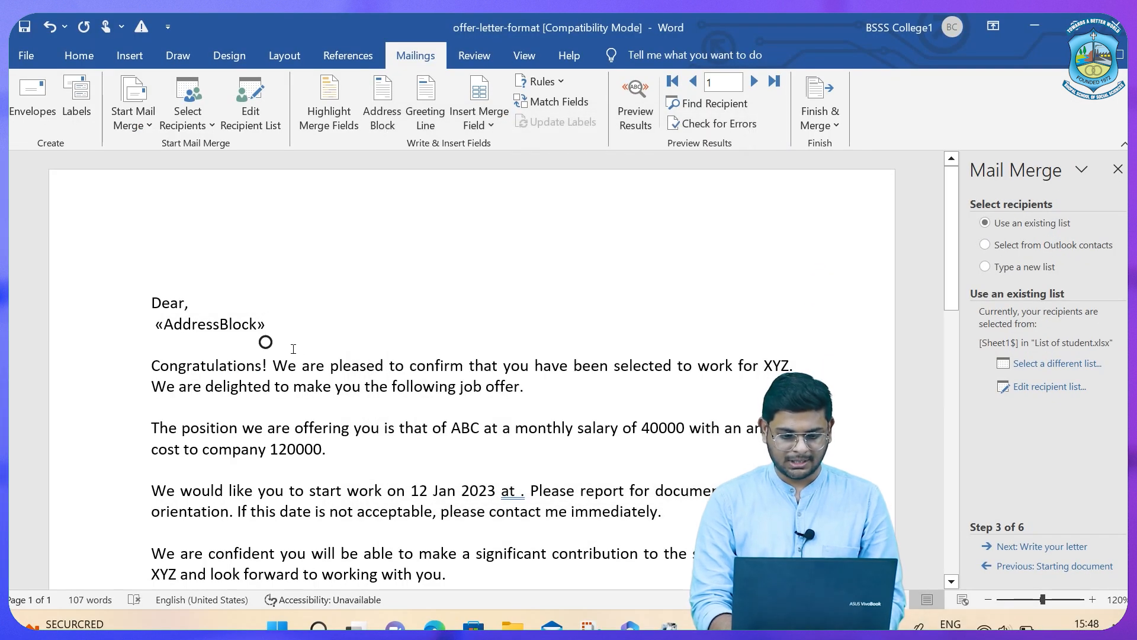
# Delete the «AddressBlock» placeholder under 'Dear,' and return to the letter-writing step.
pyautogui.moveTo(290, 321); pyautogui.dragTo(239, 325)
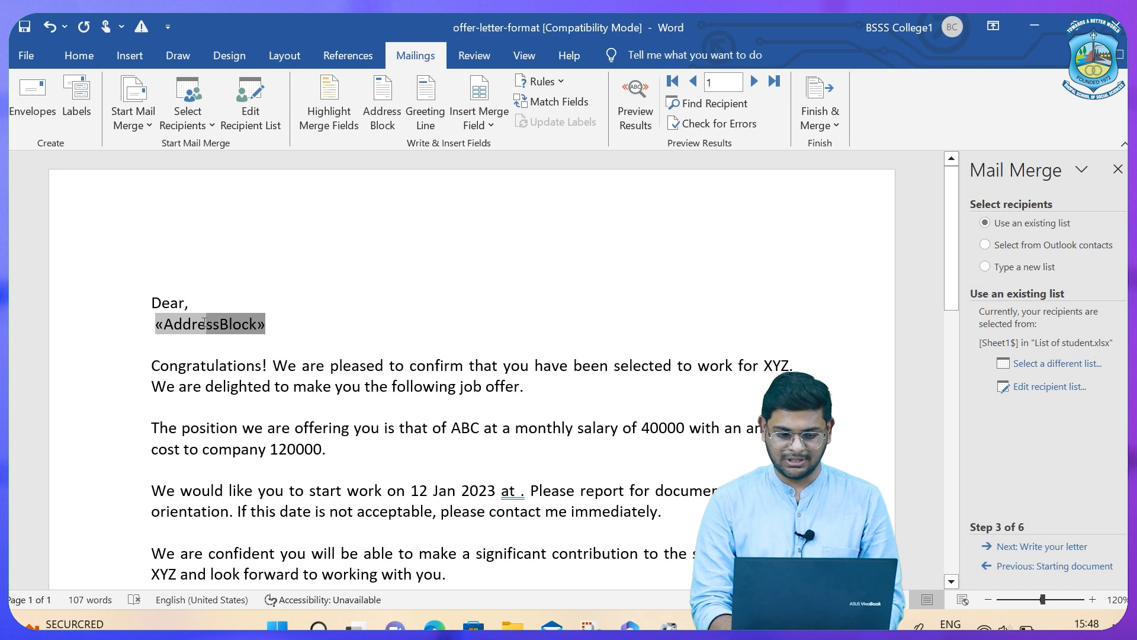
pyautogui.press('Delete')
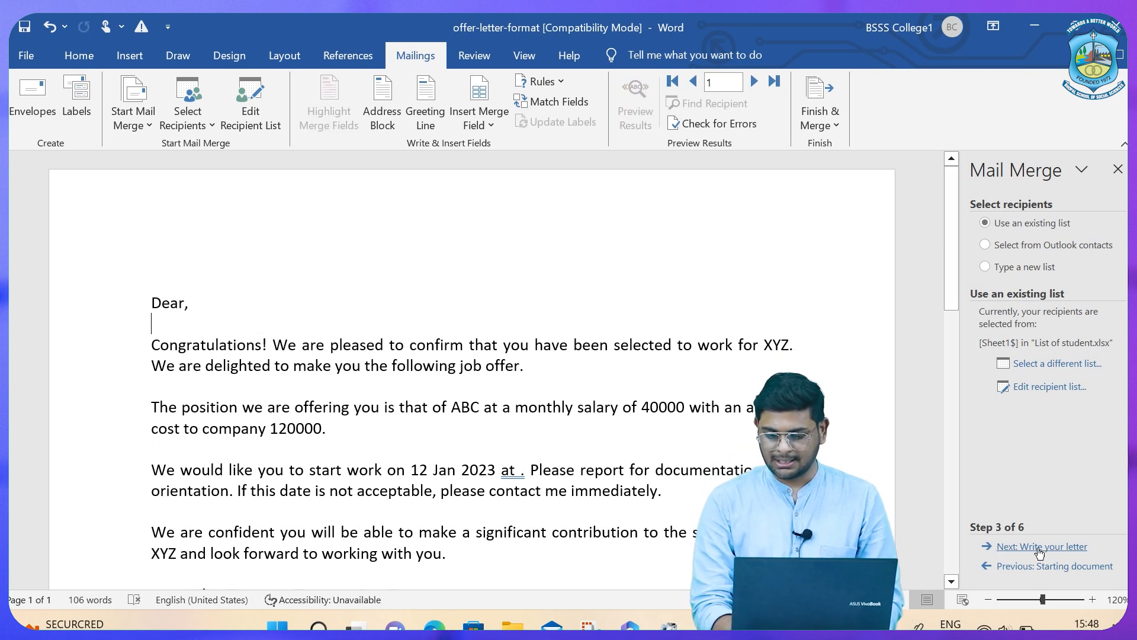
pyautogui.click(1059, 547)
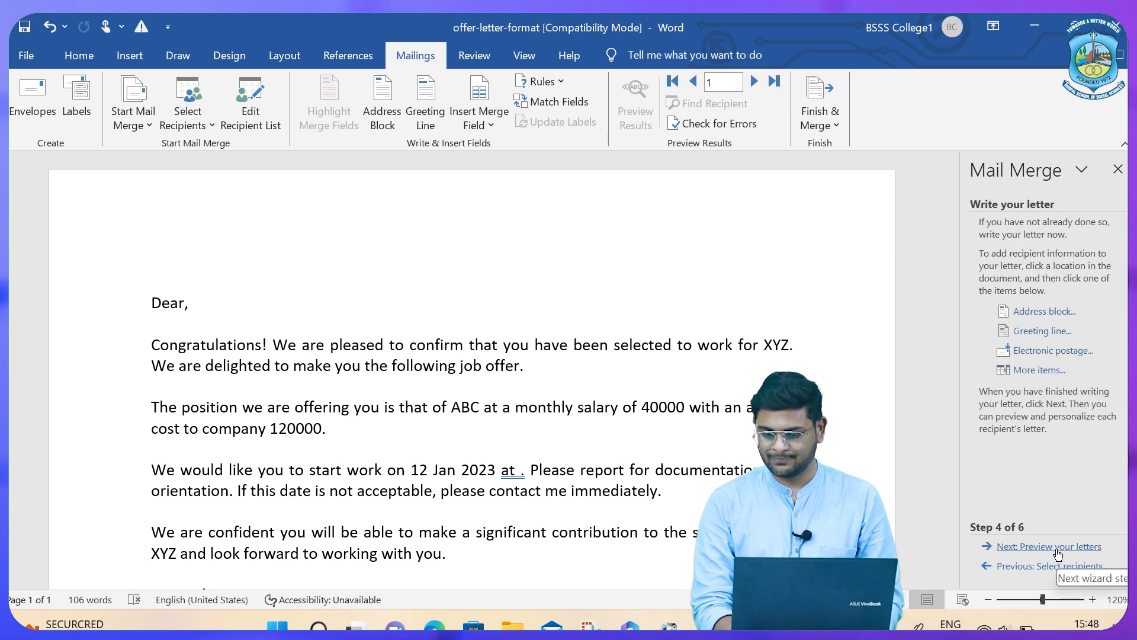
# Check the Address block options and Match Fields, then advance to previewing the letters.
pyautogui.click(1039, 310)
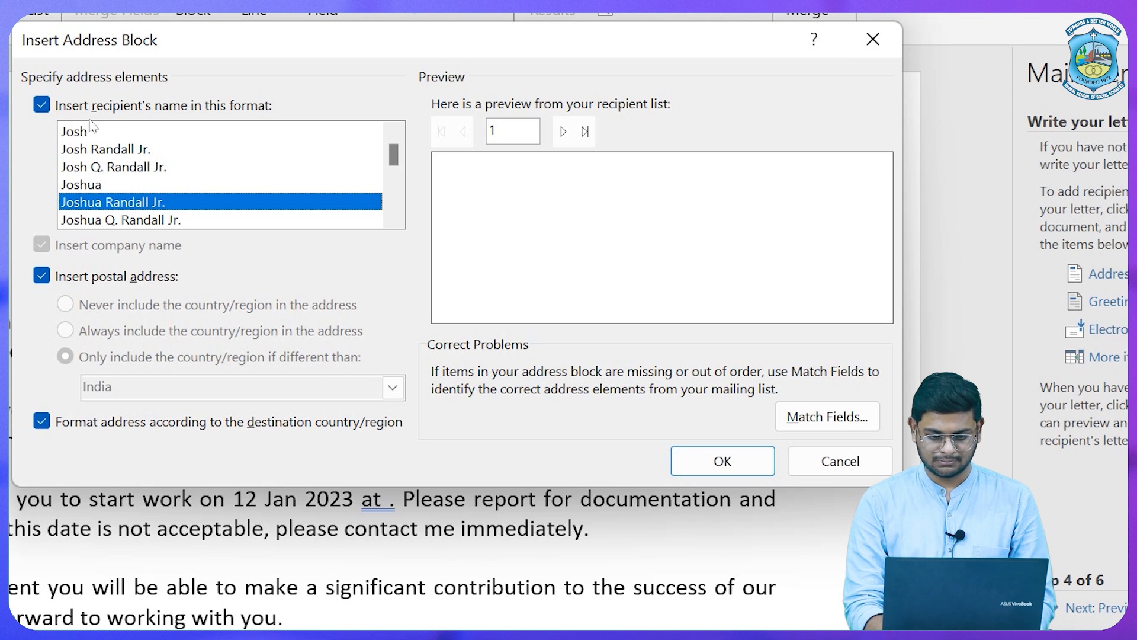
pyautogui.click(830, 417)
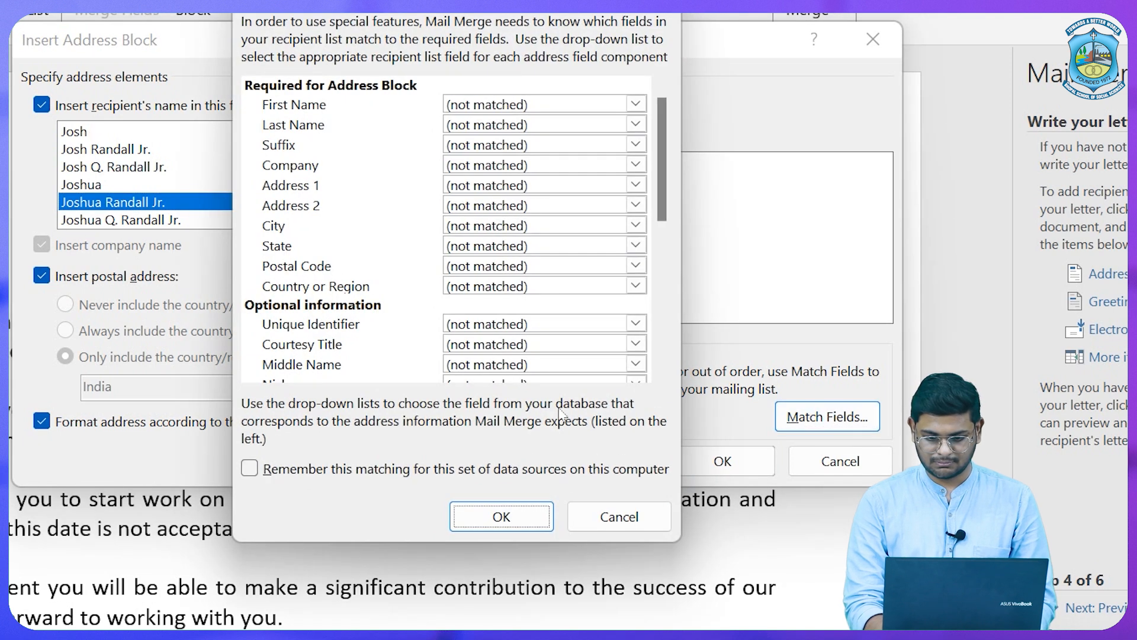
pyautogui.click(501, 517)
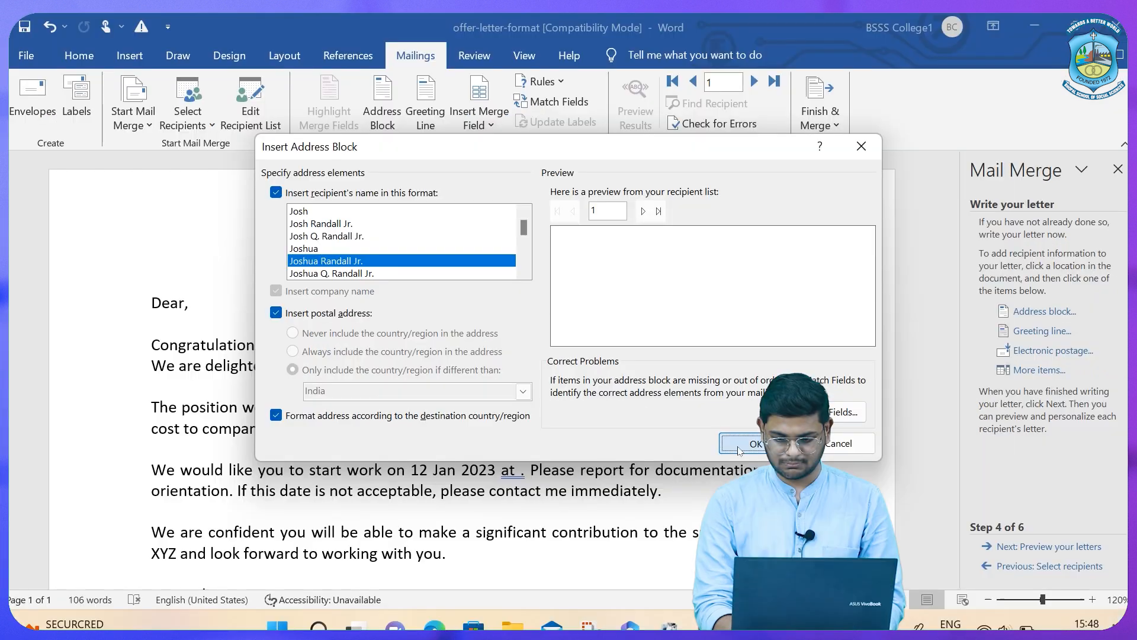
pyautogui.click(739, 450)
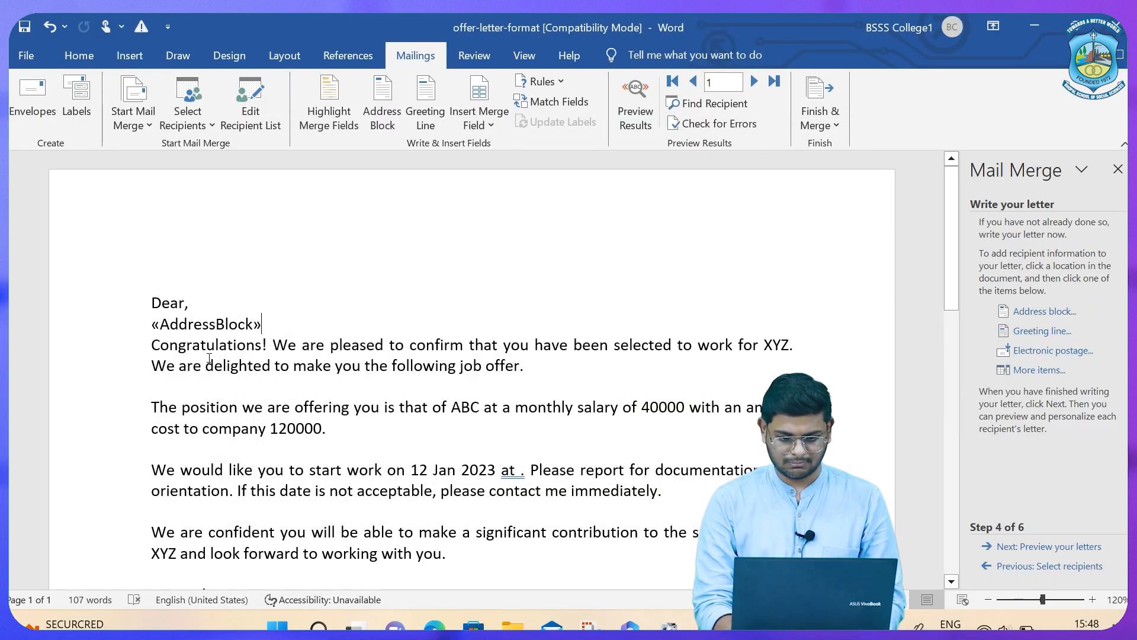
pyautogui.click(1025, 548)
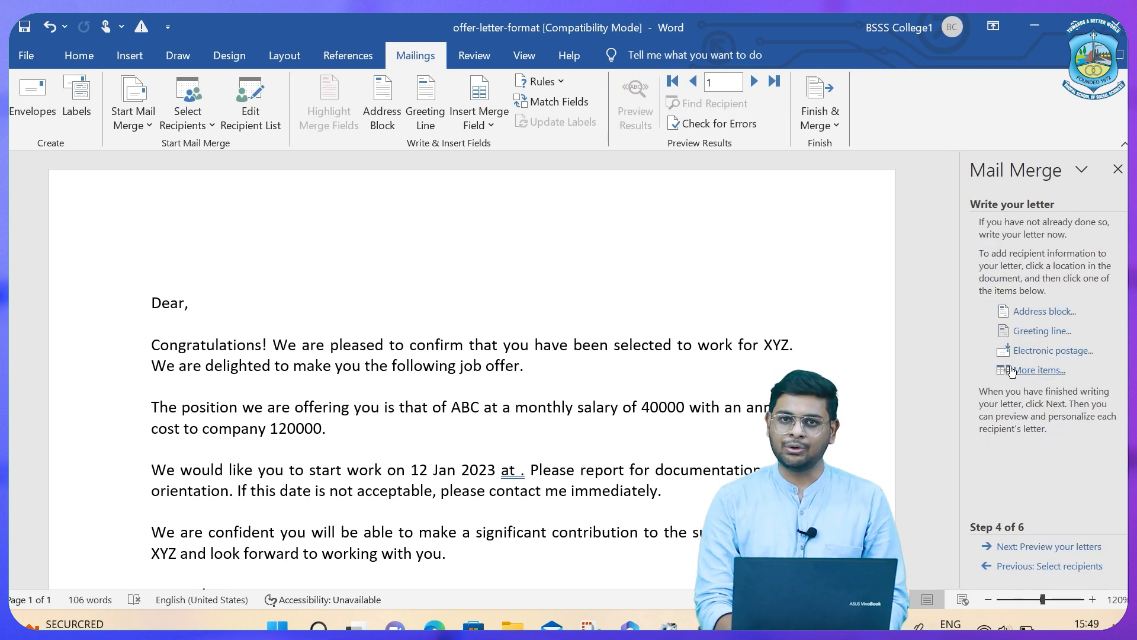
# Insert the «Enter_Full_Name» field under 'Dear,' followed by a new blank line.
pyautogui.click(1007, 371)
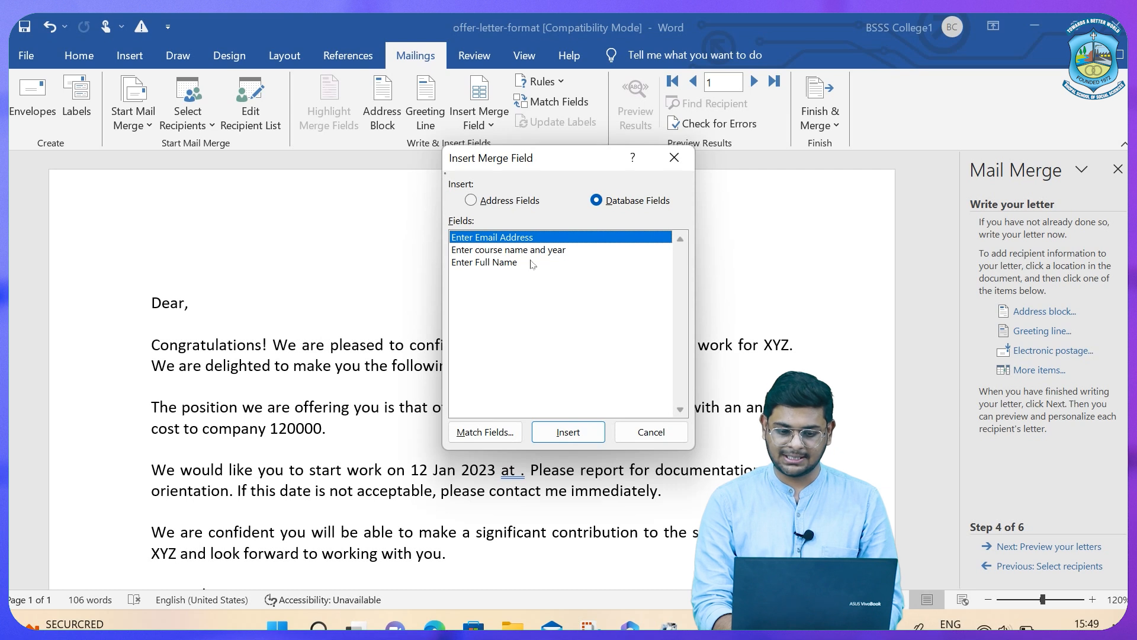
pyautogui.click(499, 262)
pyautogui.click(569, 432)
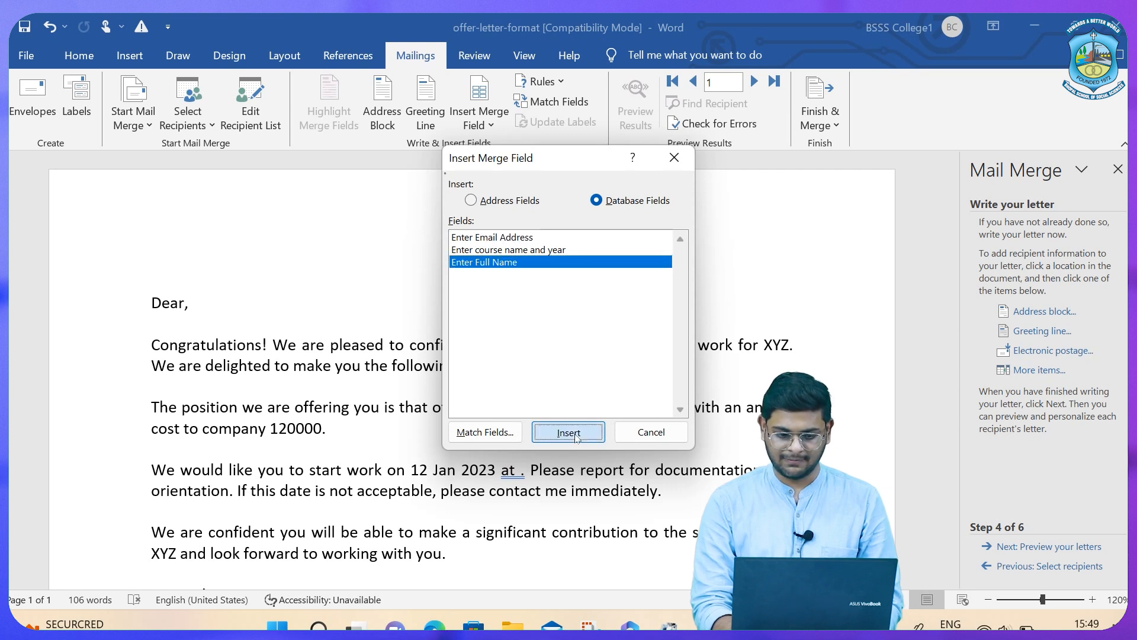
pyautogui.click(618, 433)
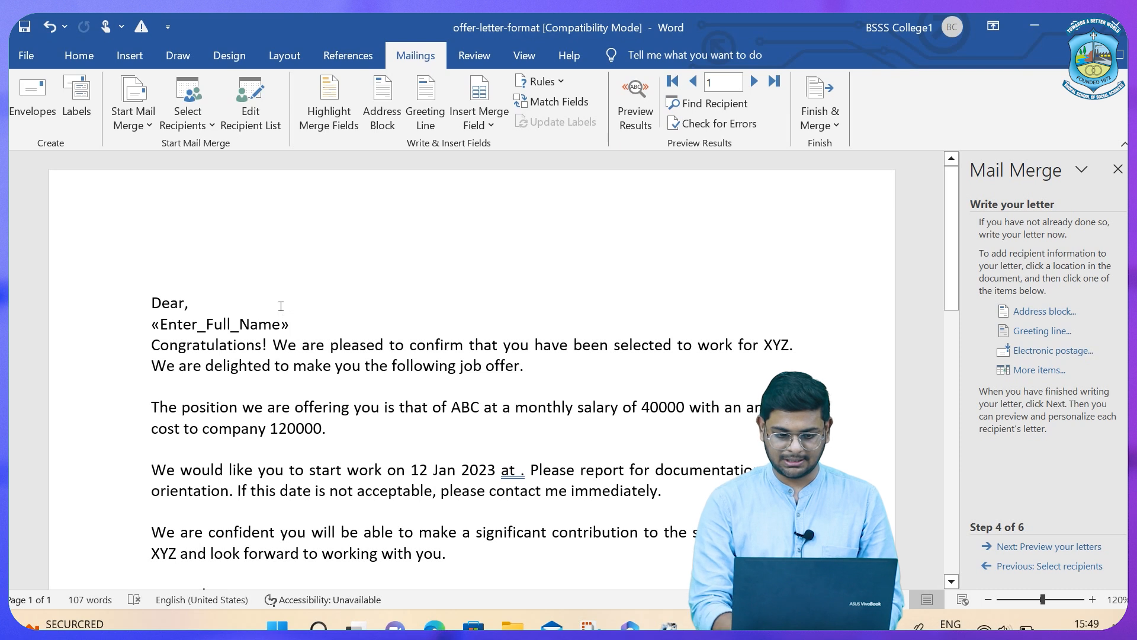
pyautogui.press('Return')
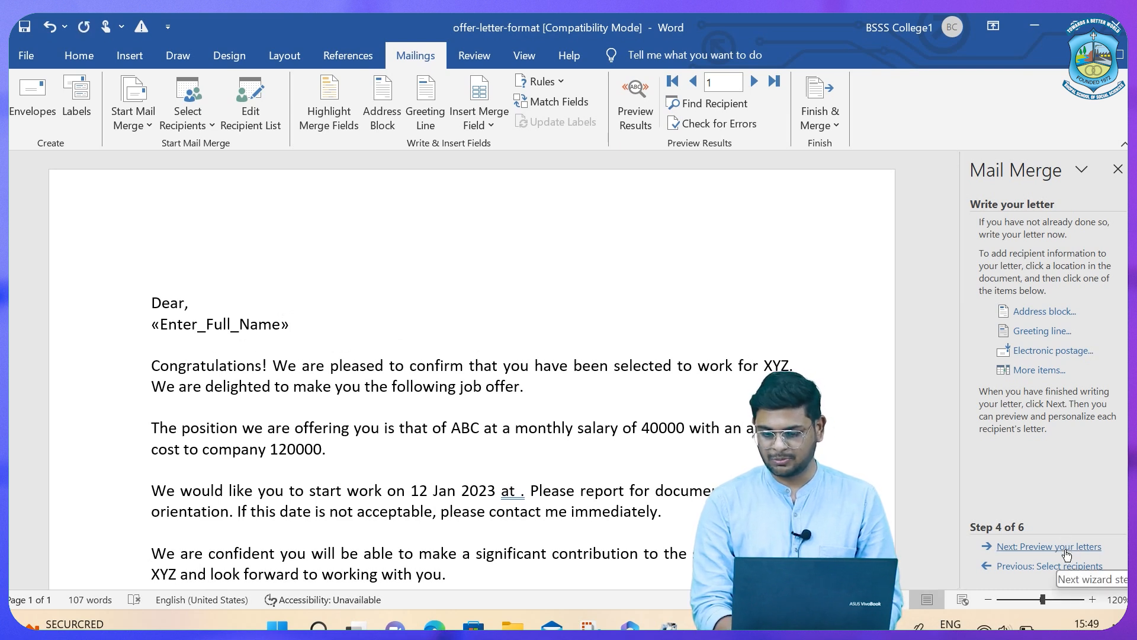
# Preview the letter with the first student's name, then advance to the final merge step.
pyautogui.click(1066, 548)
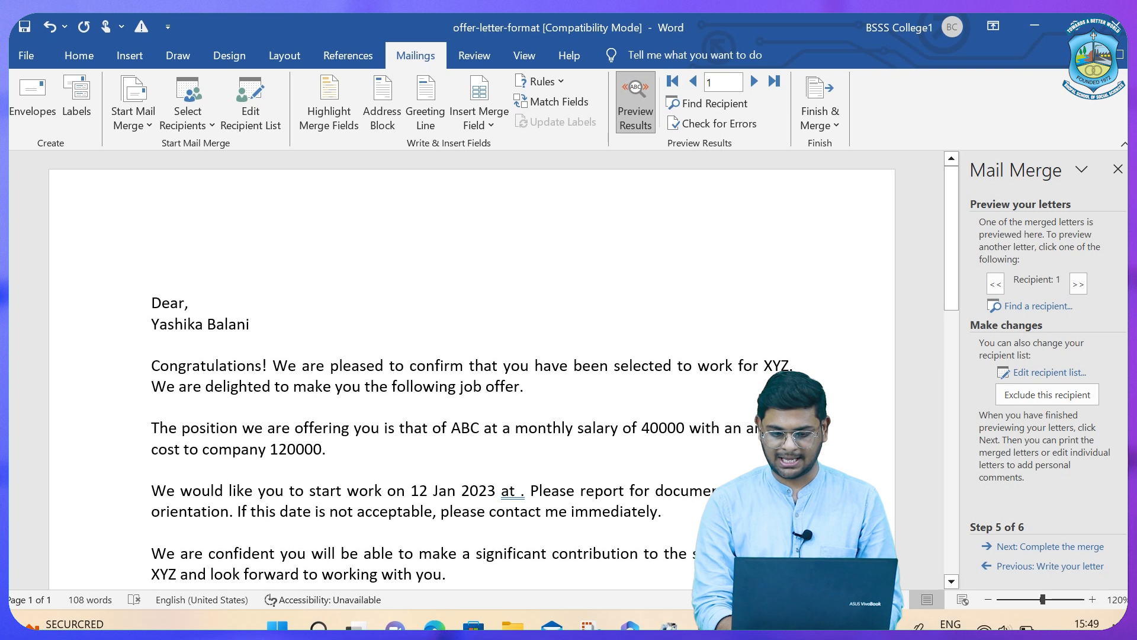
pyautogui.scroll(-10, 474, 367)
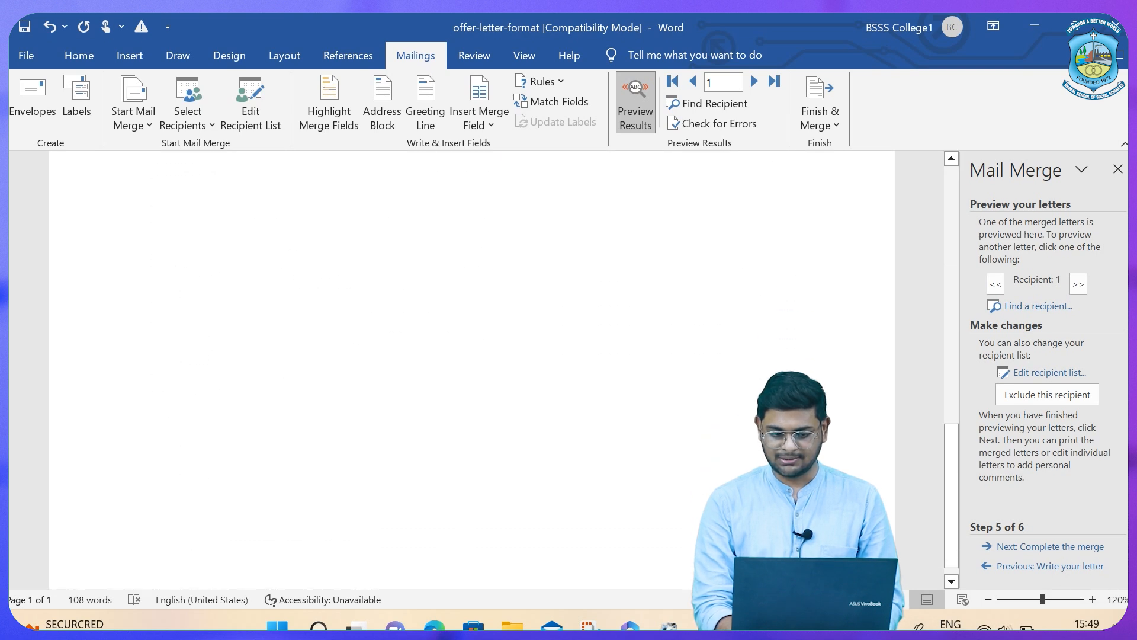
pyautogui.scroll(10, 474, 368)
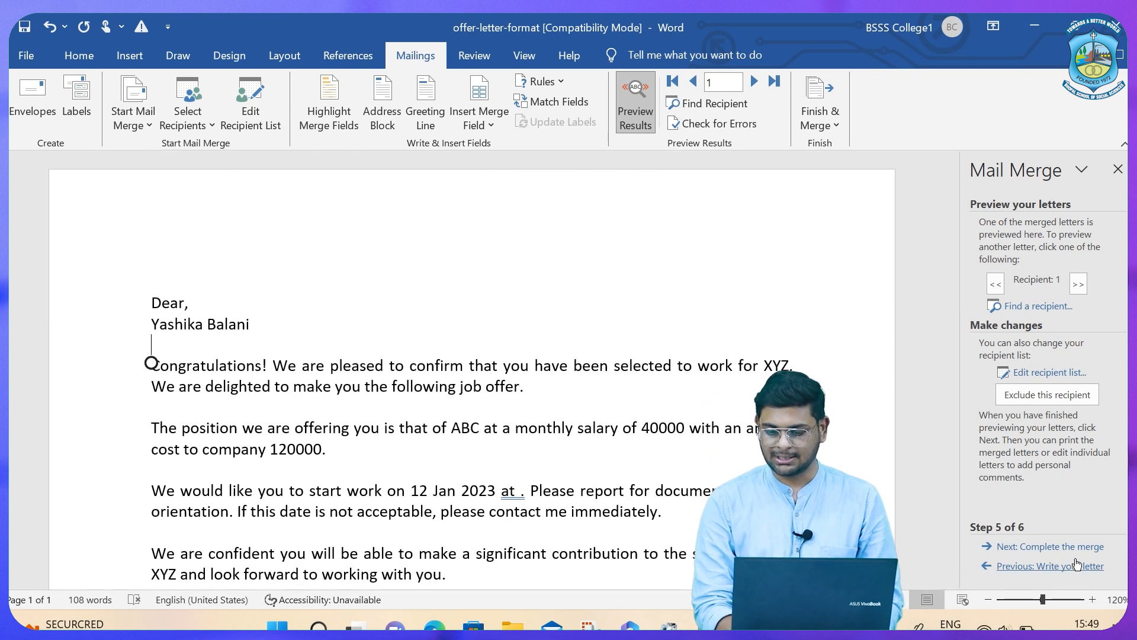
pyautogui.click(1061, 548)
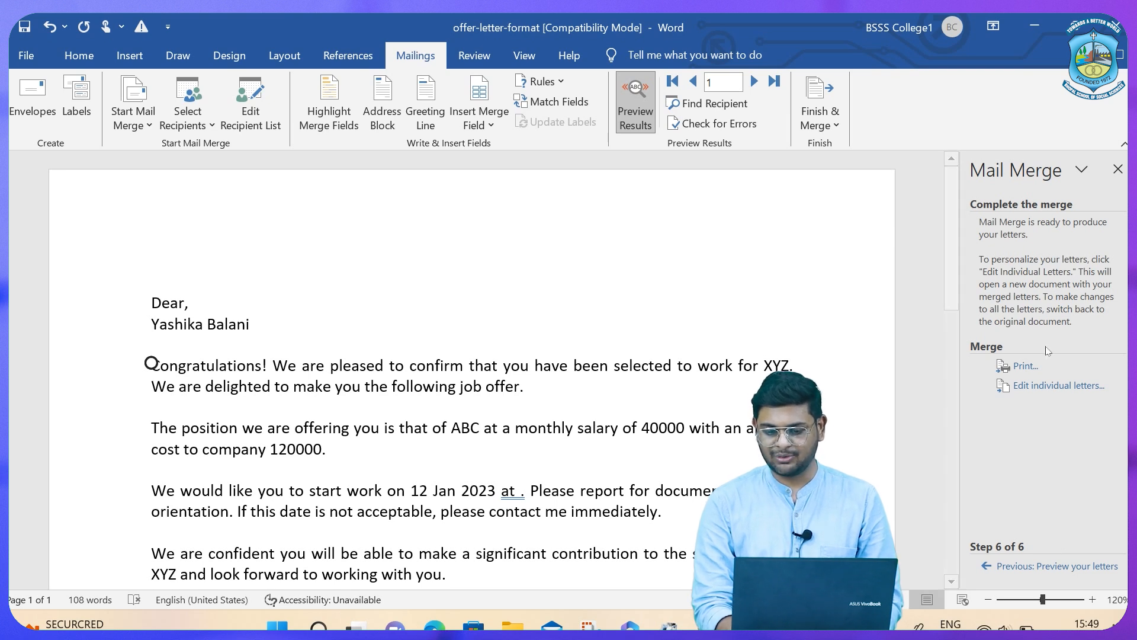
# Merge all students into Letters2, scroll through each named letter, then minimise the document.
pyautogui.click(1052, 387)
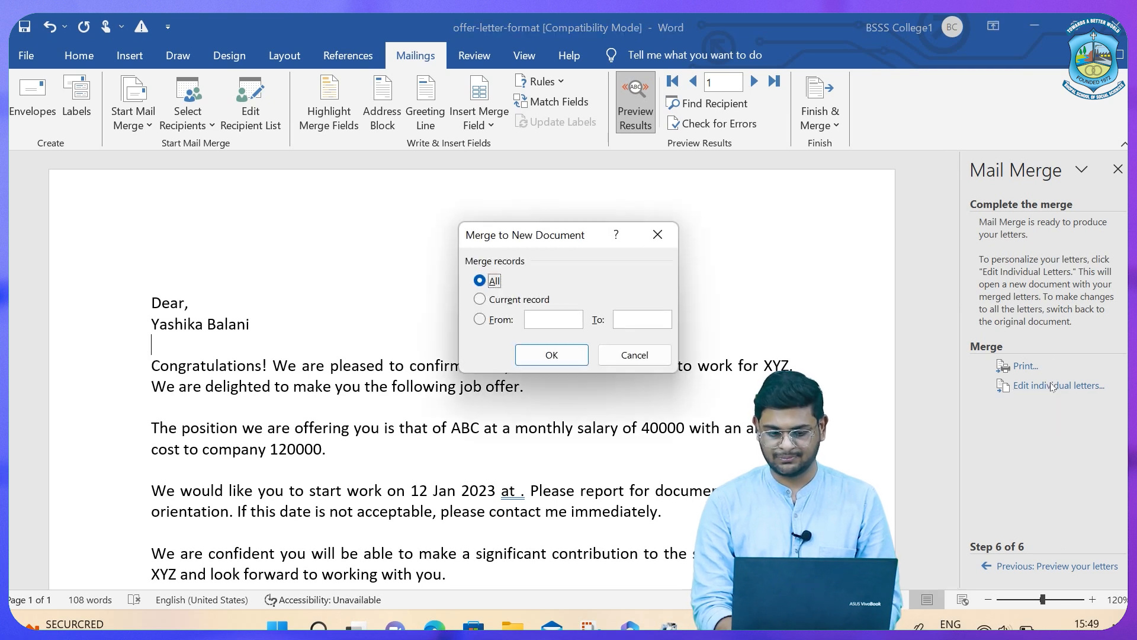
pyautogui.click(546, 356)
pyautogui.scroll(-10, 545, 352)
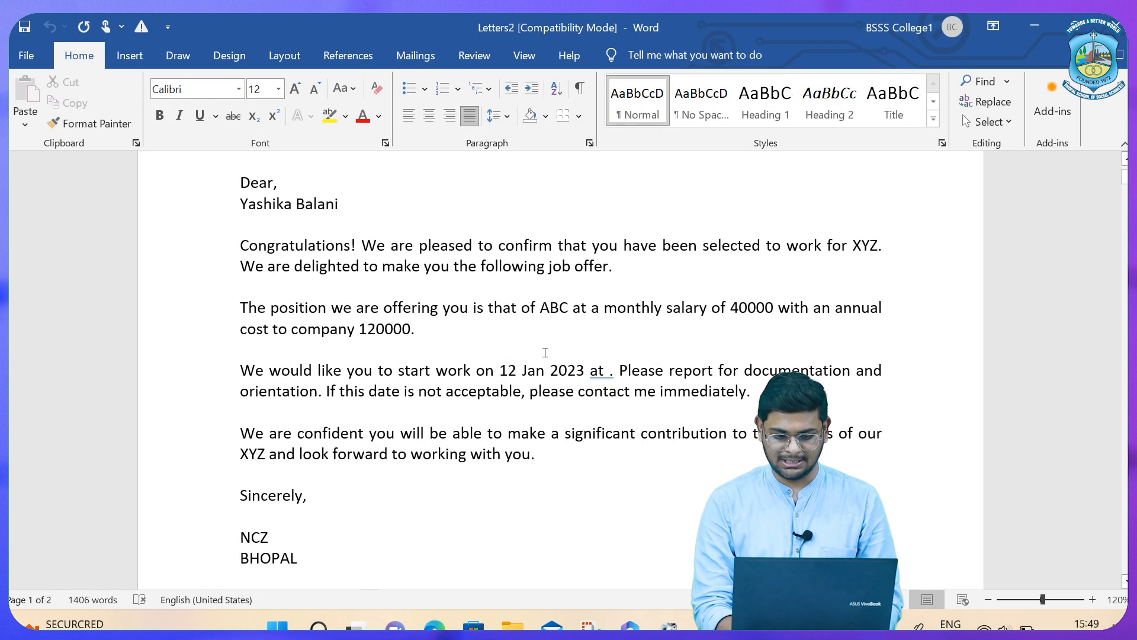
pyautogui.scroll(-10, 544, 352)
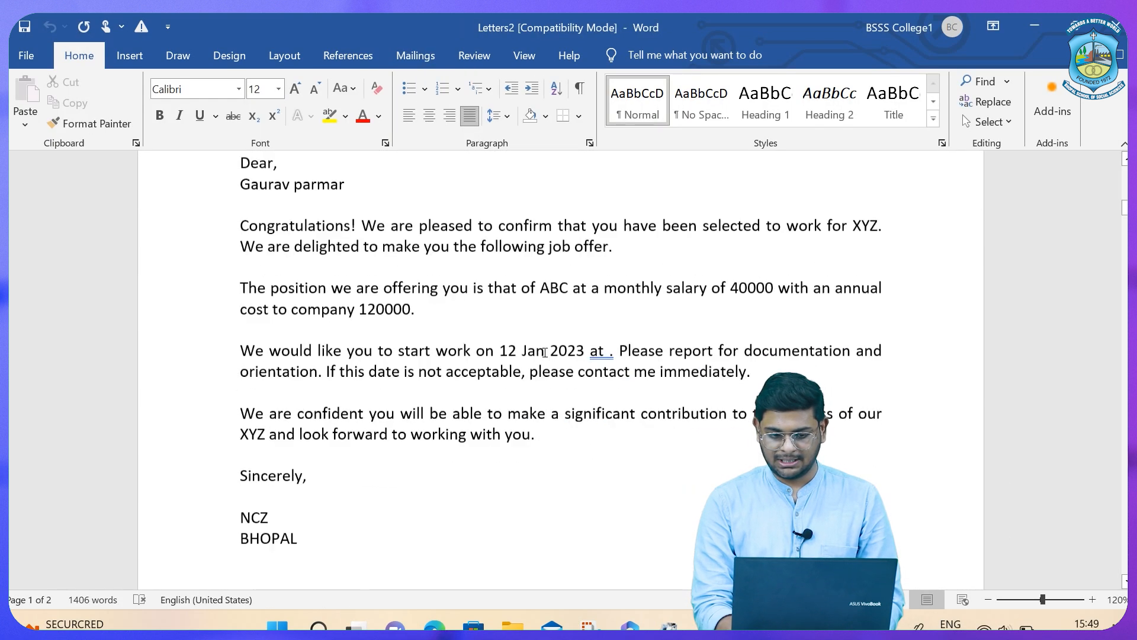
pyautogui.scroll(-15, 545, 353)
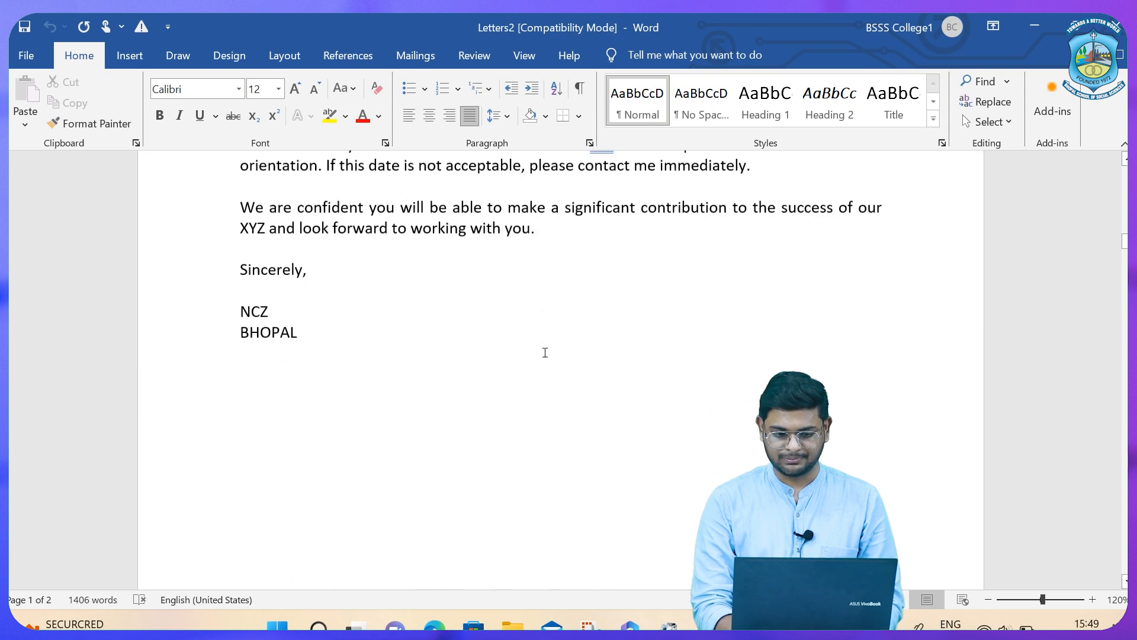
pyautogui.scroll(-15, 544, 352)
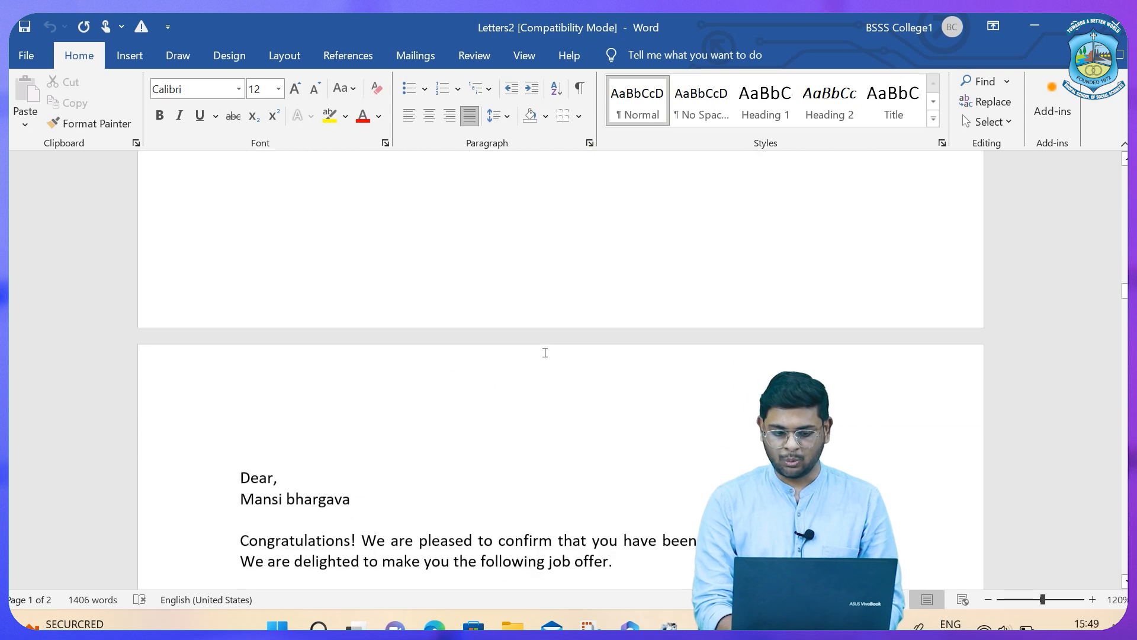
pyautogui.scroll(-15, 545, 353)
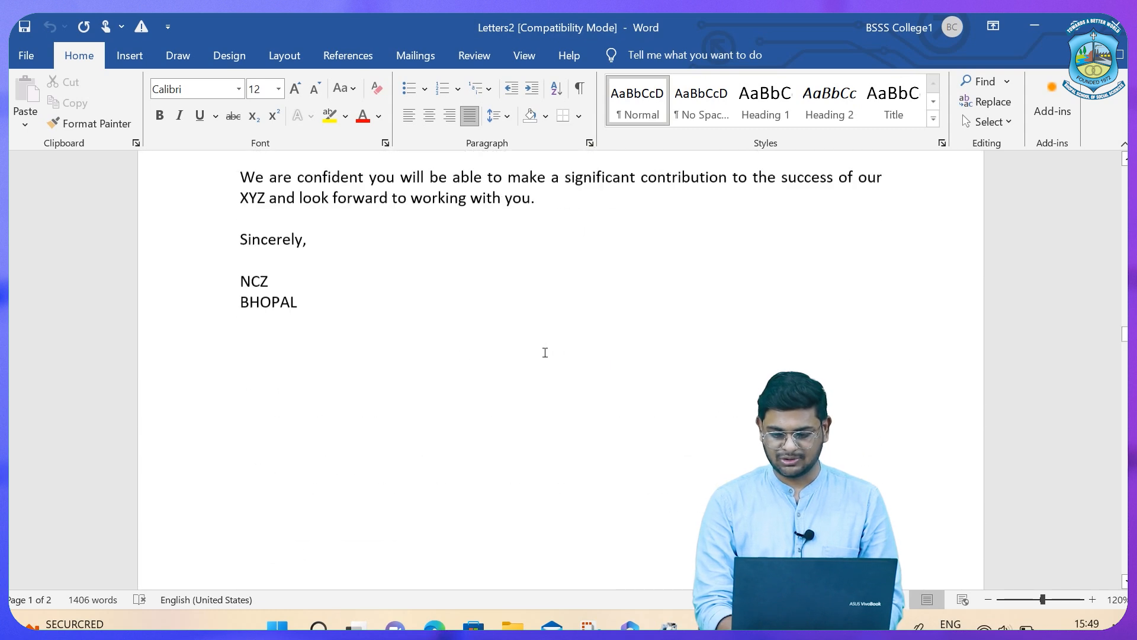
pyautogui.scroll(-15, 545, 352)
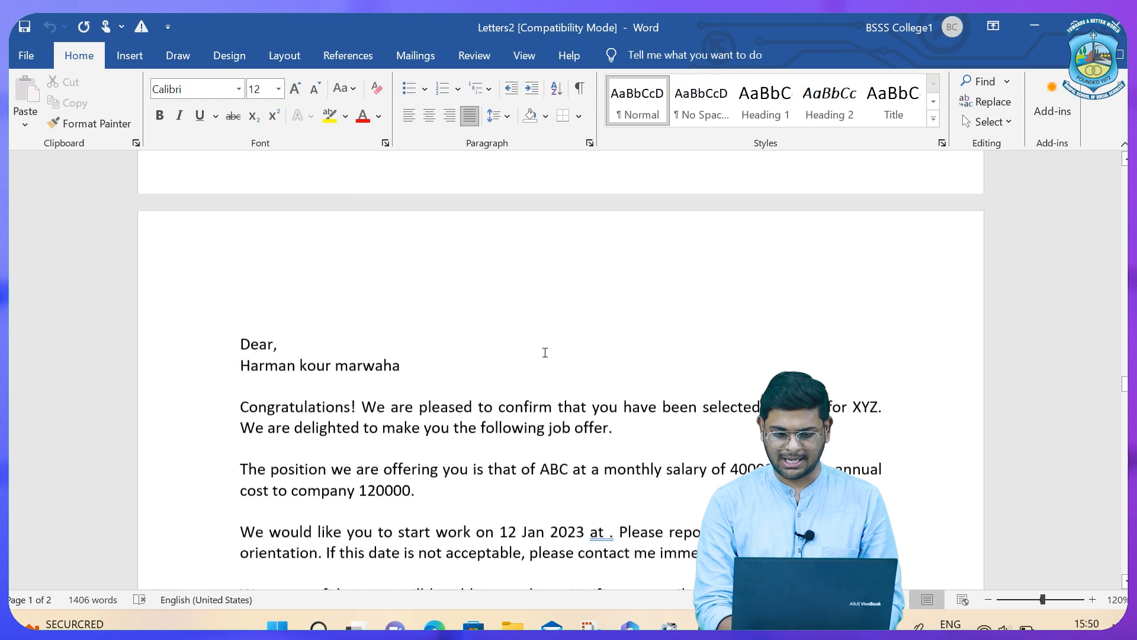
pyautogui.scroll(-15, 545, 353)
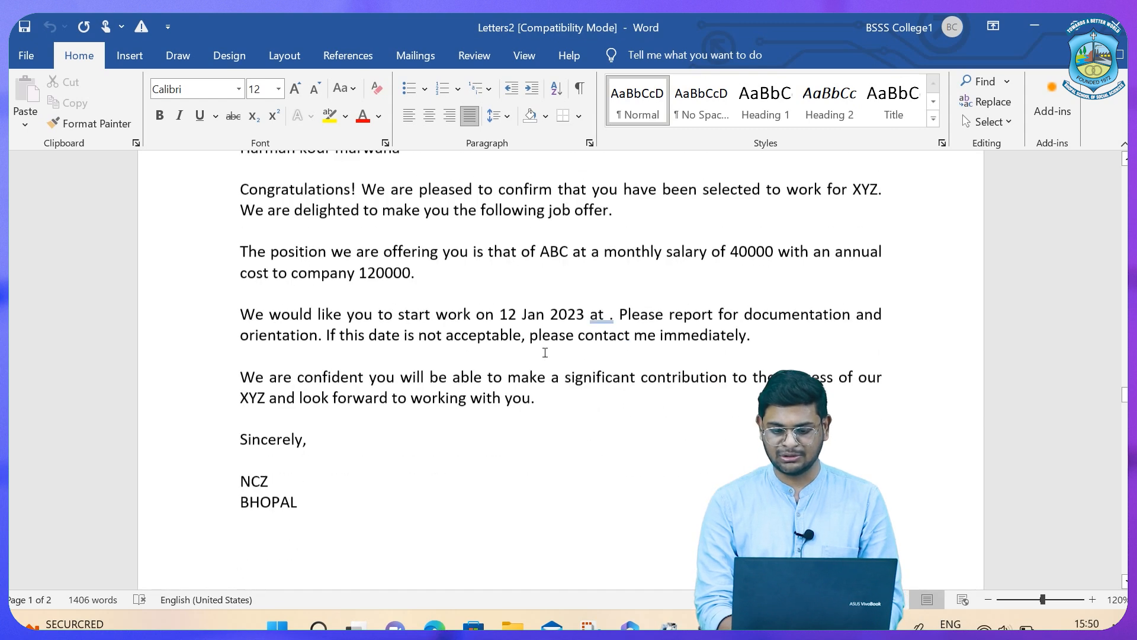
pyautogui.scroll(-15, 545, 353)
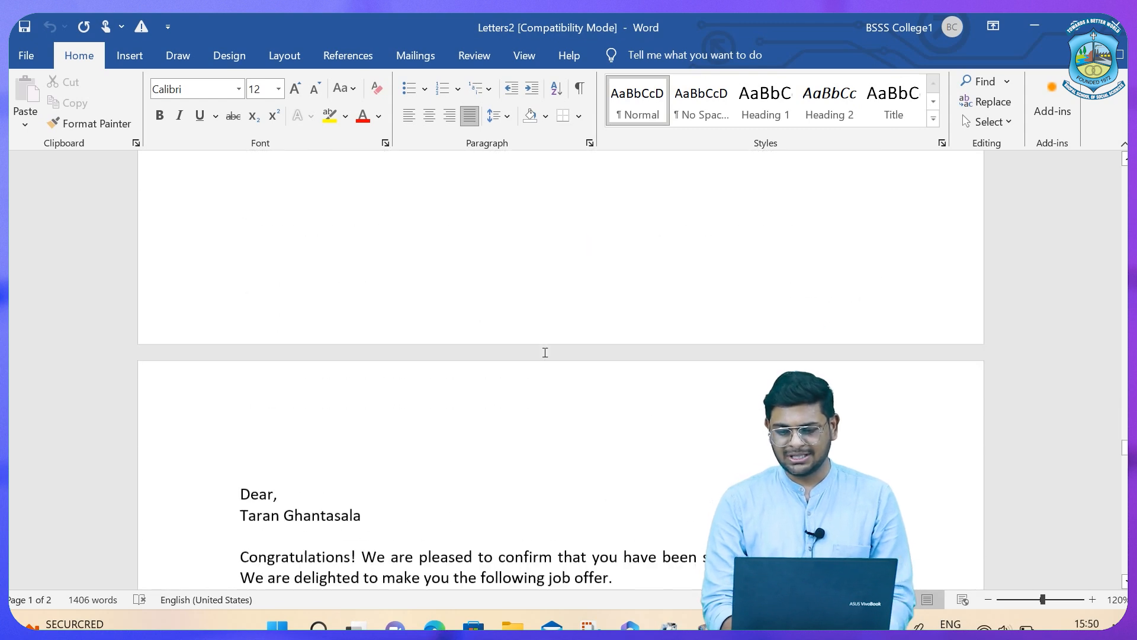
pyautogui.scroll(-10, 545, 352)
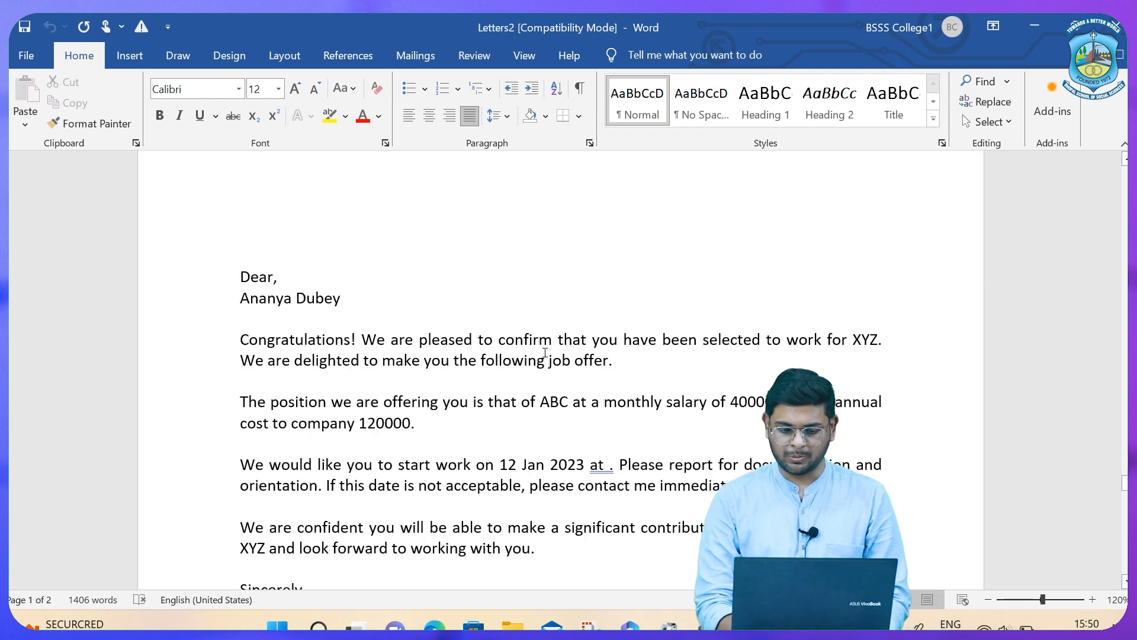
pyautogui.scroll(8, 544, 352)
pyautogui.scroll(-10, 545, 352)
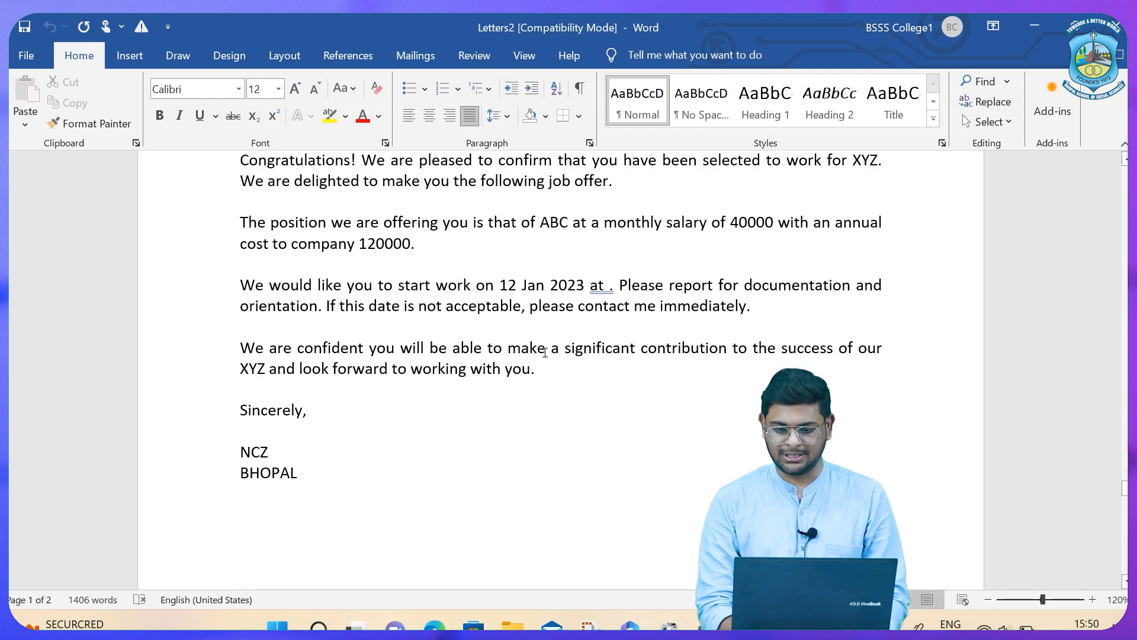
pyautogui.scroll(5, 545, 352)
pyautogui.scroll(-5, 545, 352)
pyautogui.scroll(5, 545, 353)
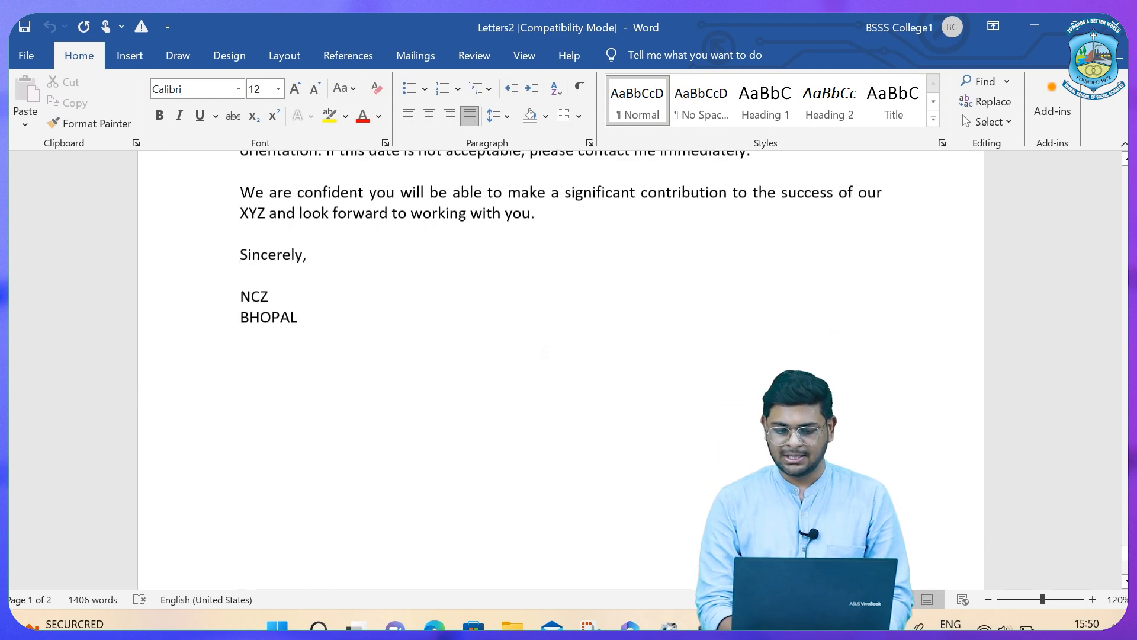
pyautogui.scroll(-10, 544, 353)
pyautogui.scroll(-5, 545, 352)
pyautogui.scroll(2, 545, 352)
pyautogui.scroll(-10, 545, 352)
pyautogui.scroll(5, 544, 352)
pyautogui.scroll(-3, 545, 353)
pyautogui.scroll(3, 544, 353)
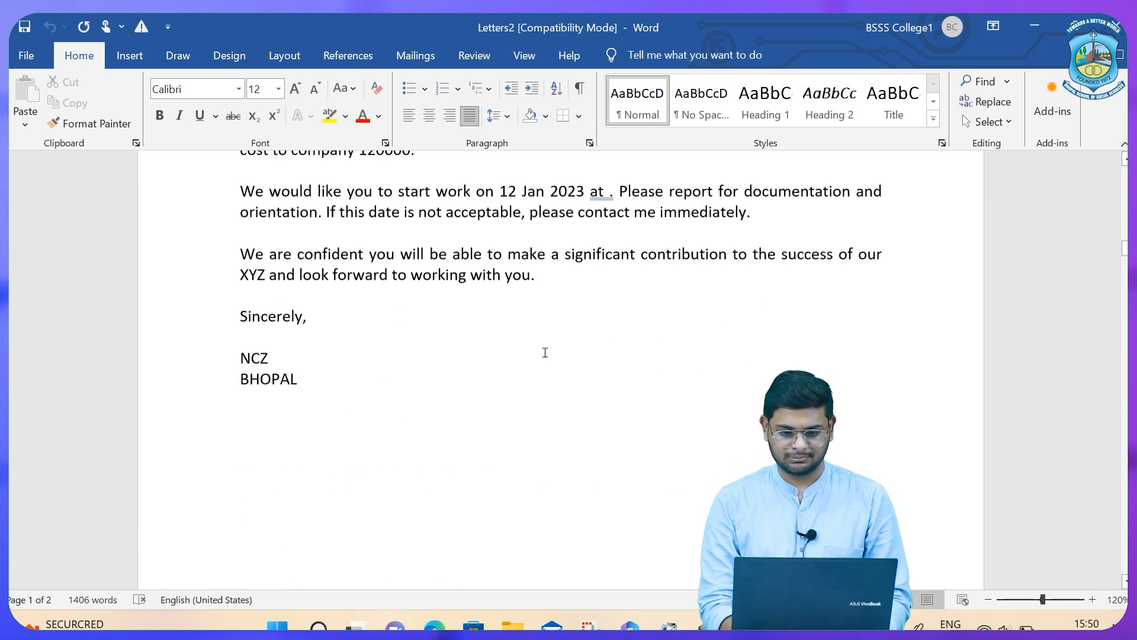
pyautogui.scroll(10, 545, 352)
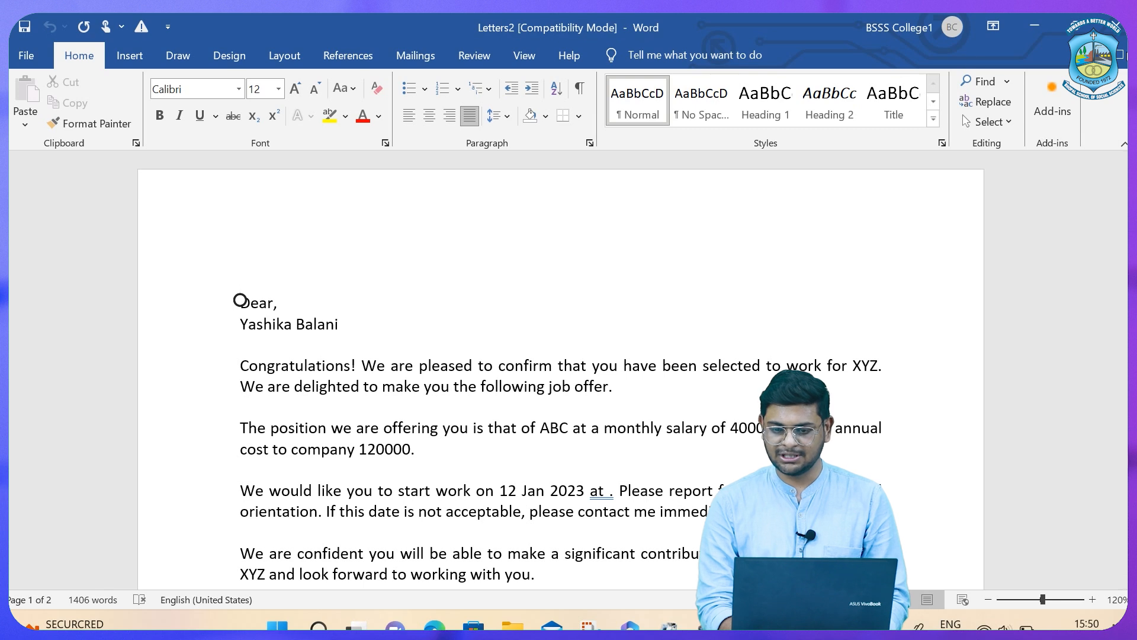
pyautogui.click(1029, 37)
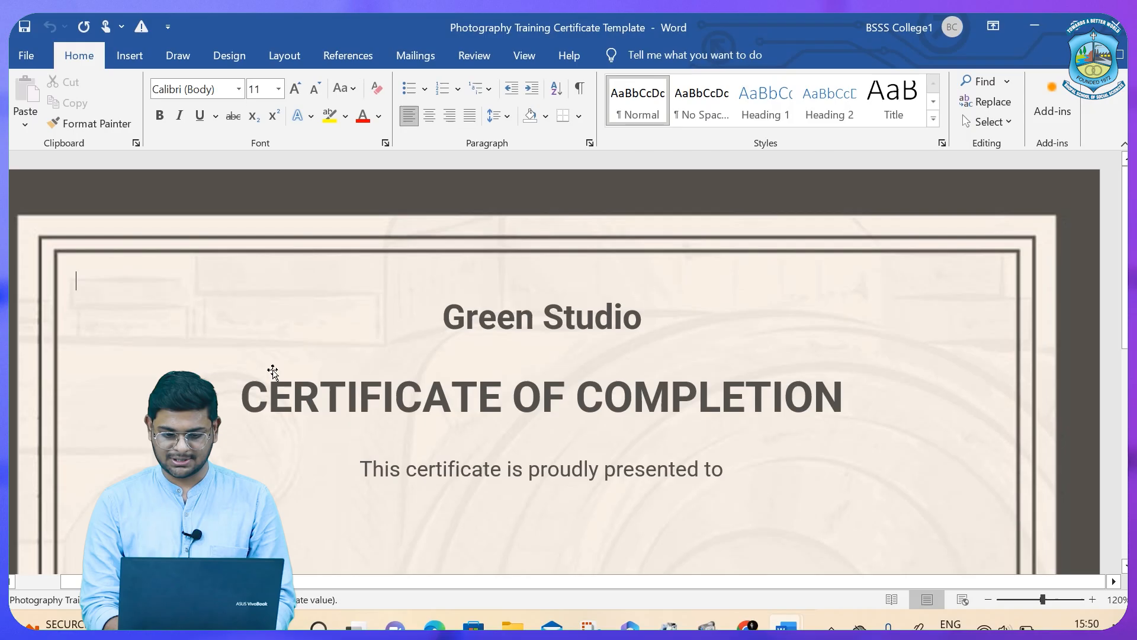
# Scroll to the middle of the Photography Training Certificate Template.
pyautogui.scroll(-5, 286, 375)
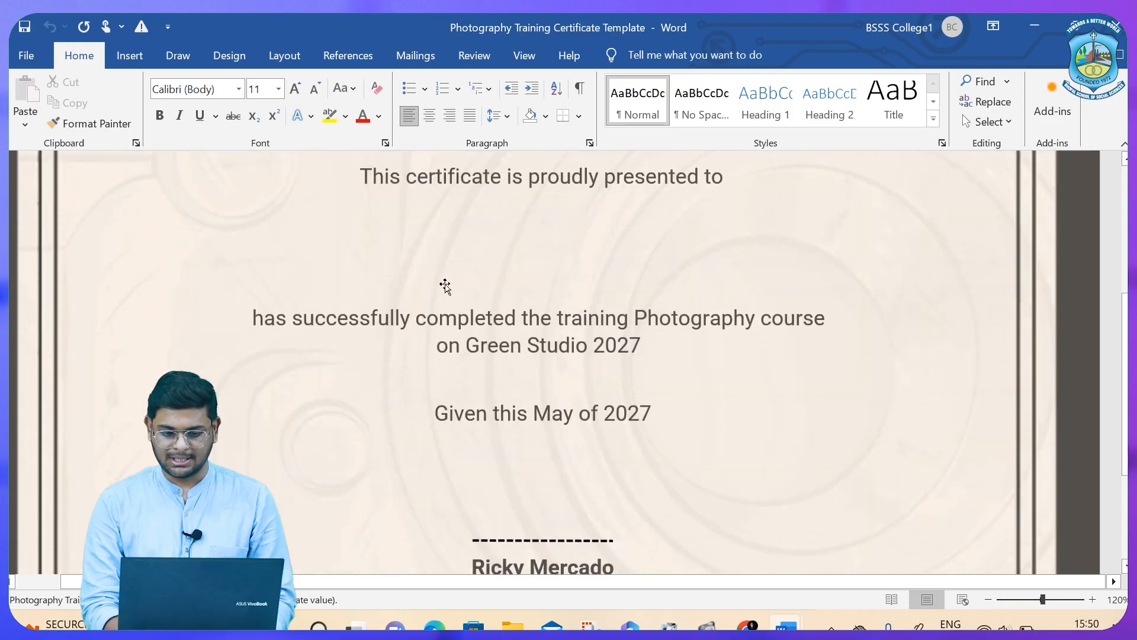
# Draw a text box just below the 'This certificate is proudly presented to' line.
pyautogui.click(428, 243)
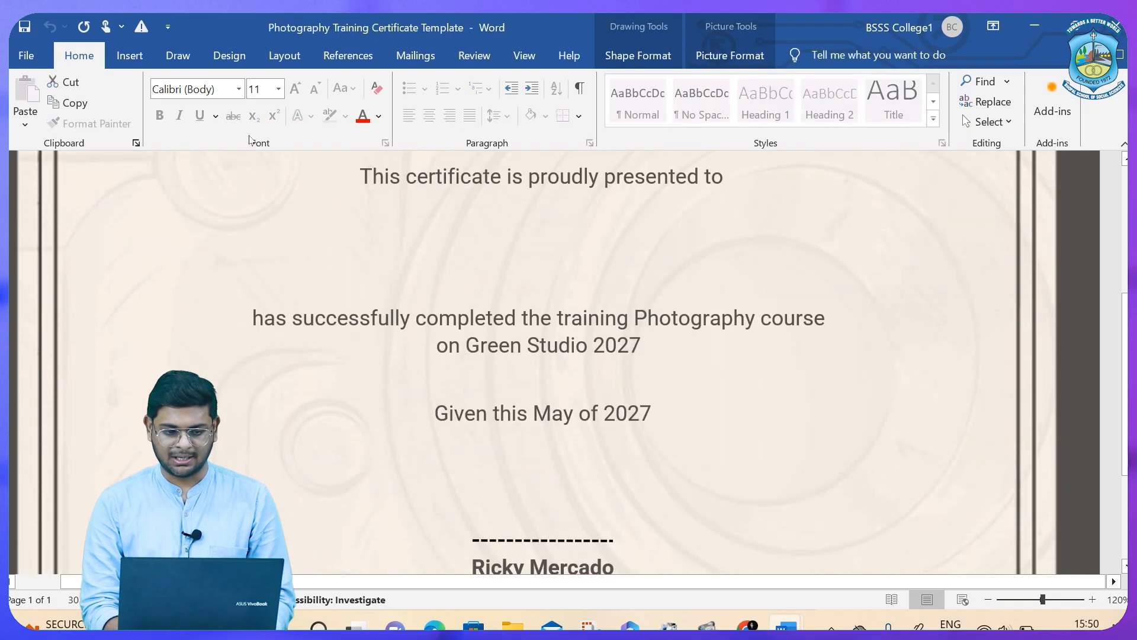
pyautogui.click(176, 56)
pyautogui.click(229, 56)
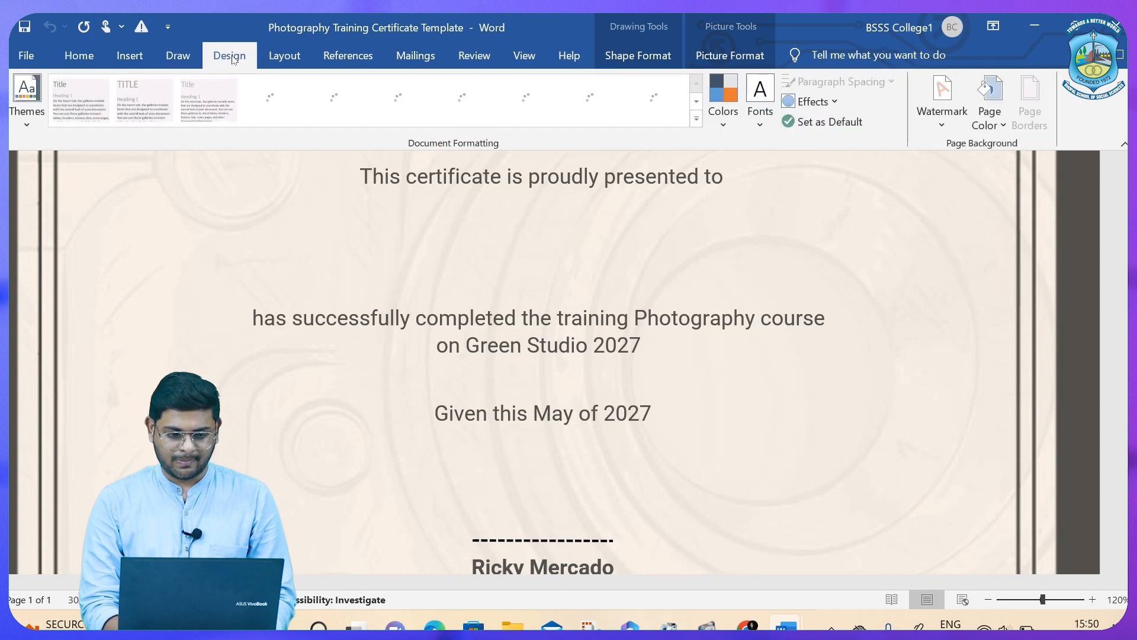
pyautogui.click(285, 55)
pyautogui.click(317, 106)
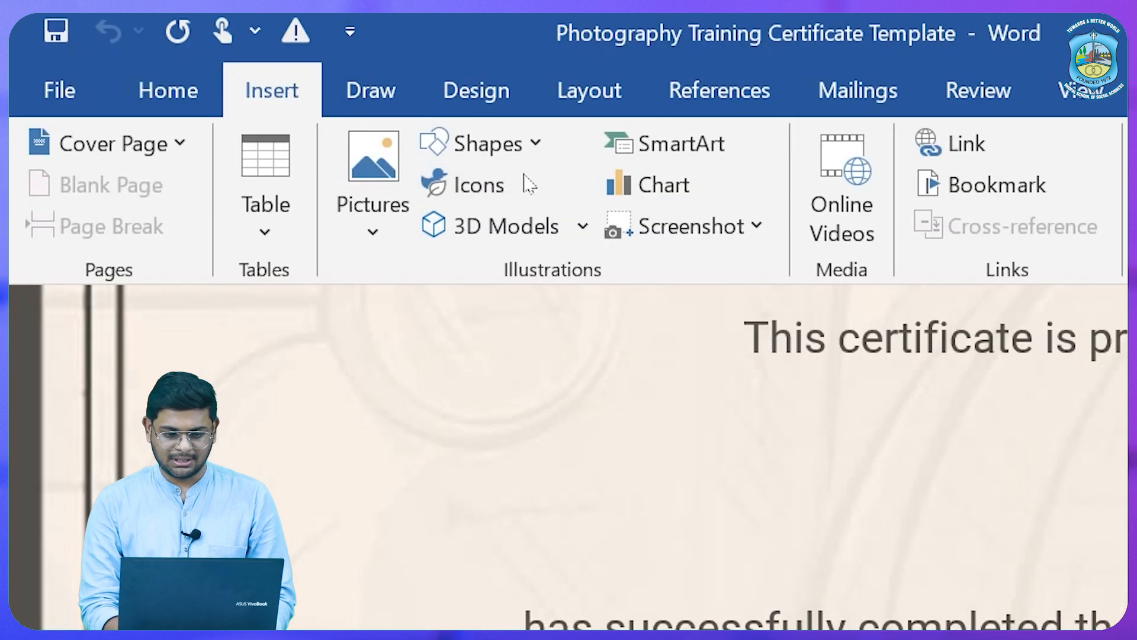
pyautogui.click(507, 149)
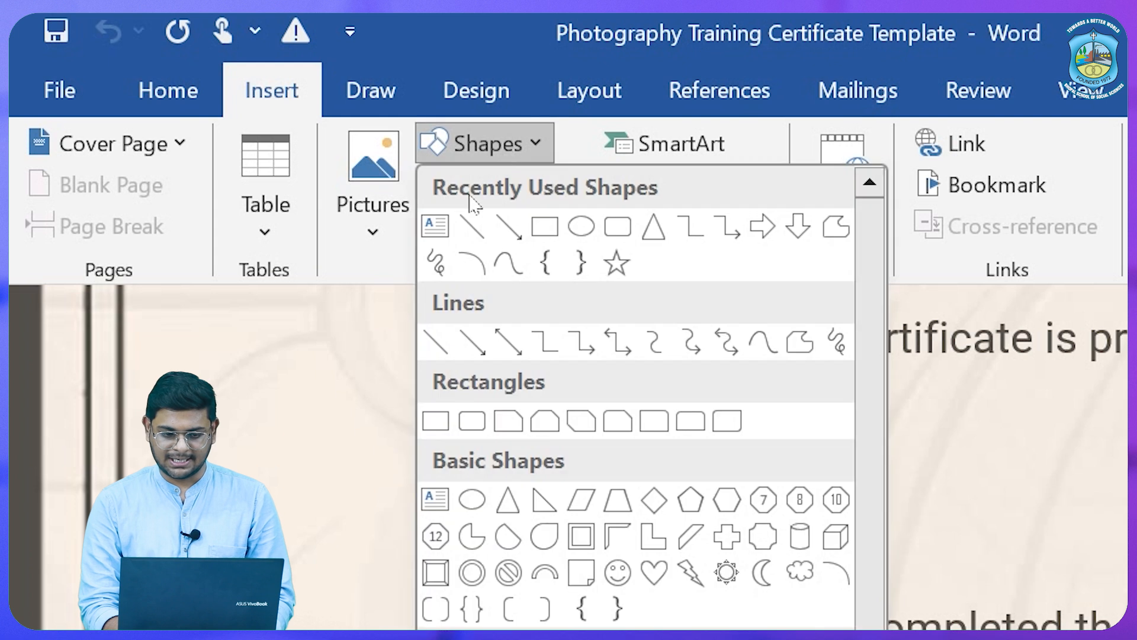
pyautogui.click(427, 234)
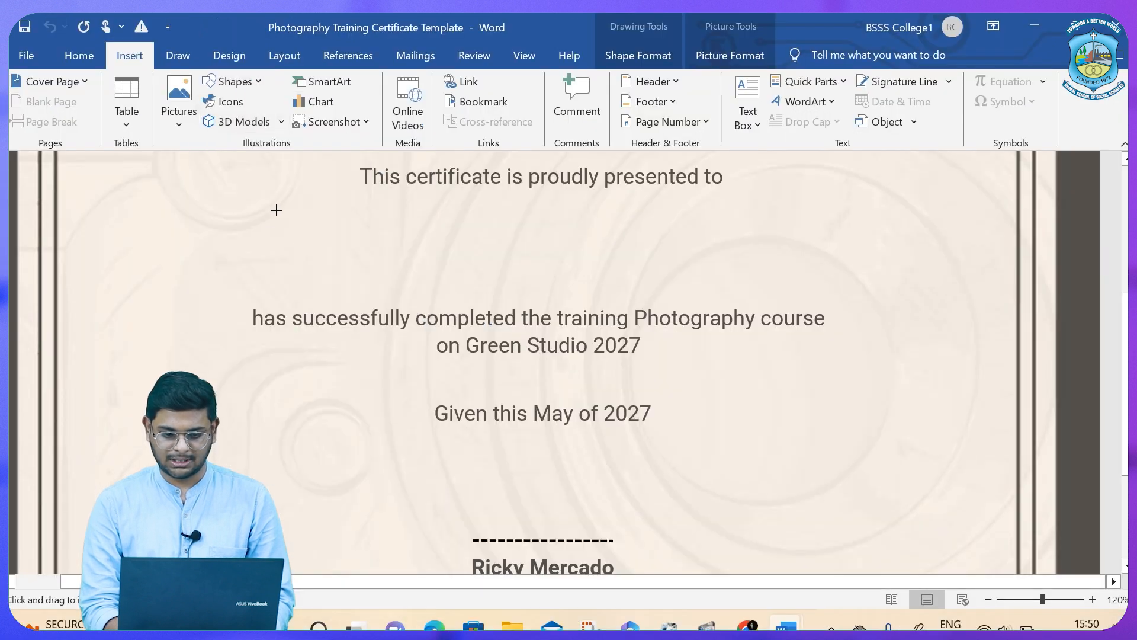
pyautogui.moveTo(272, 212); pyautogui.dragTo(808, 281)
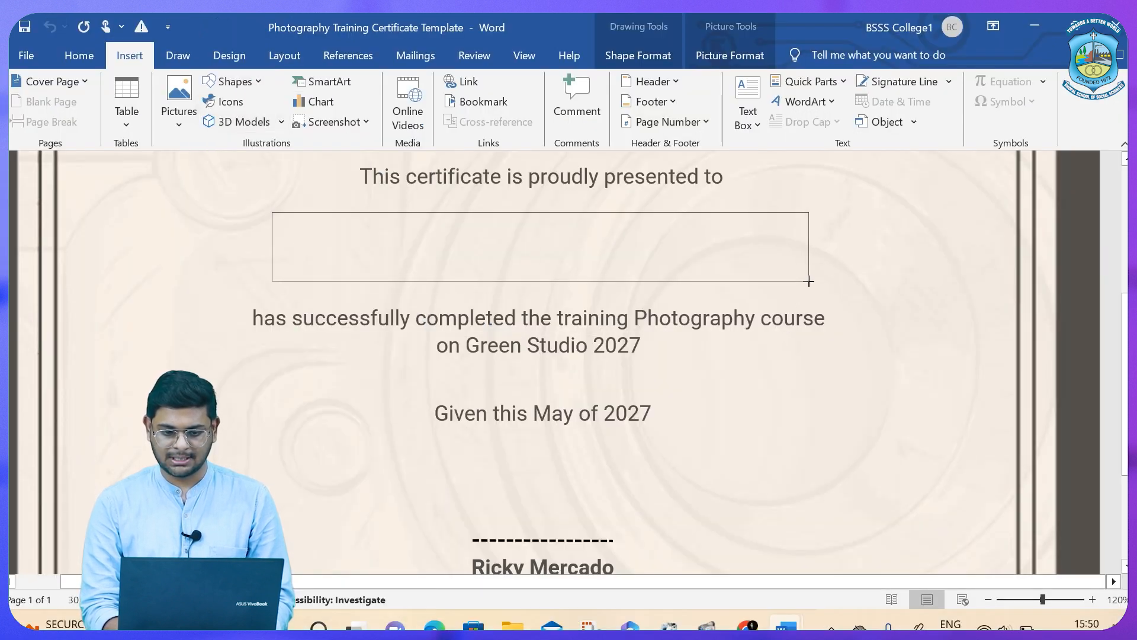
# Make the text box borderless and transparent with No Outline and No Fill.
pyautogui.click(419, 56)
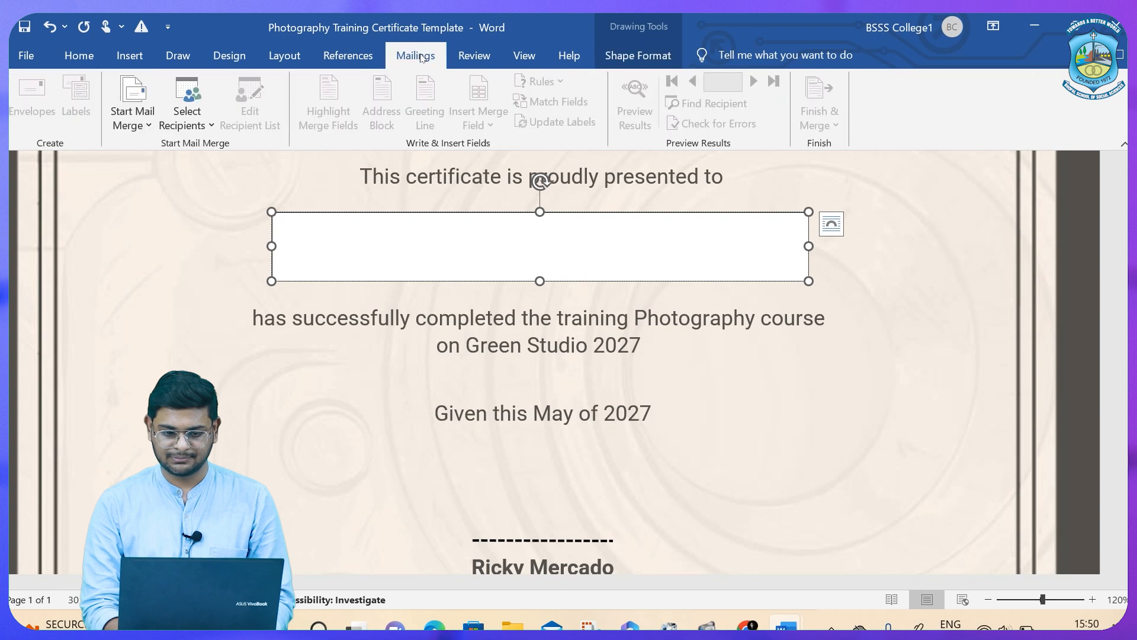
pyautogui.click(620, 58)
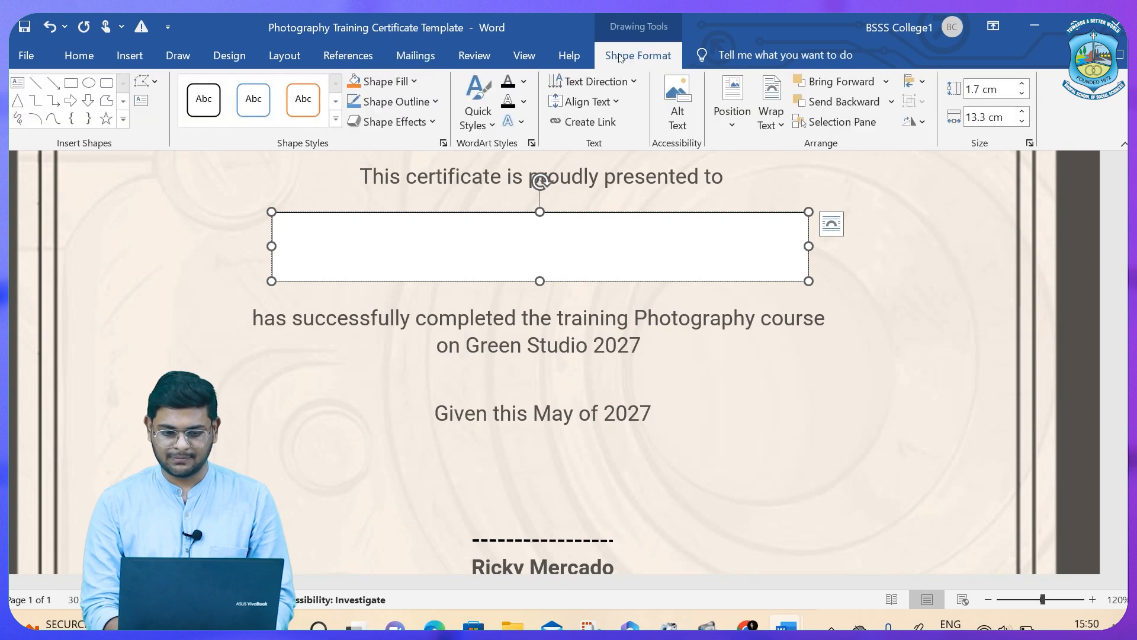
pyautogui.click(421, 104)
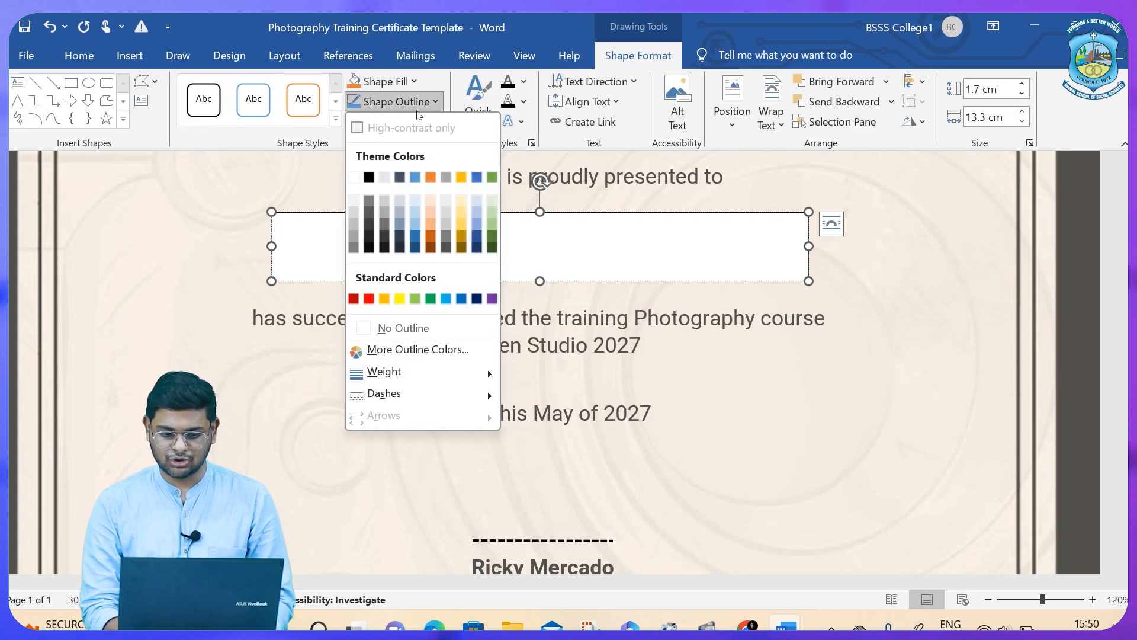
pyautogui.click(388, 332)
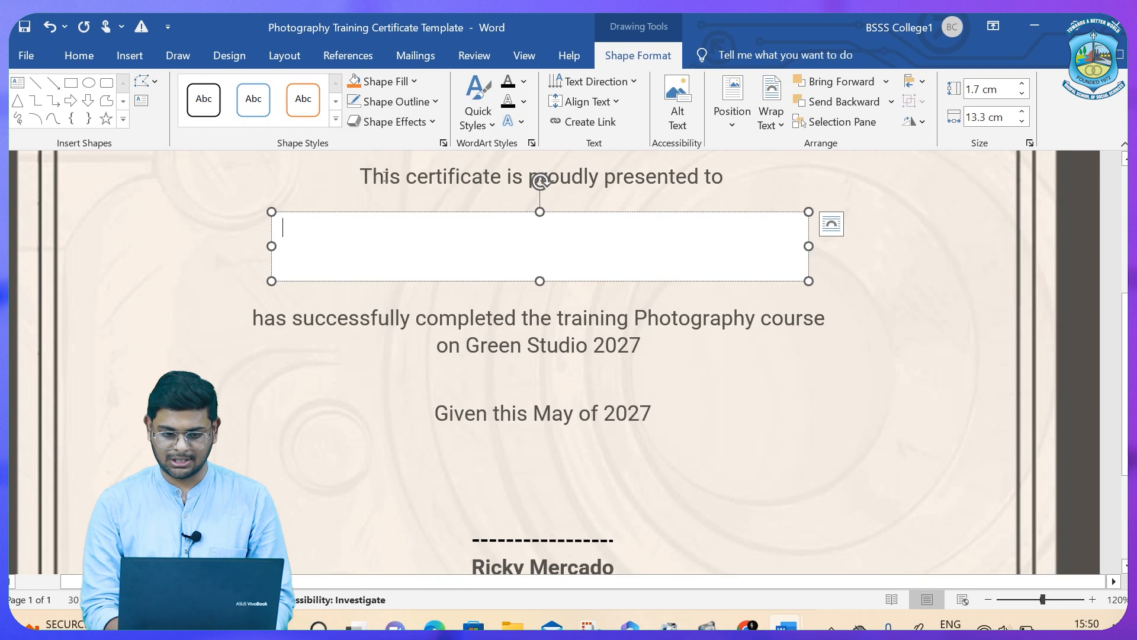
pyautogui.click(377, 83)
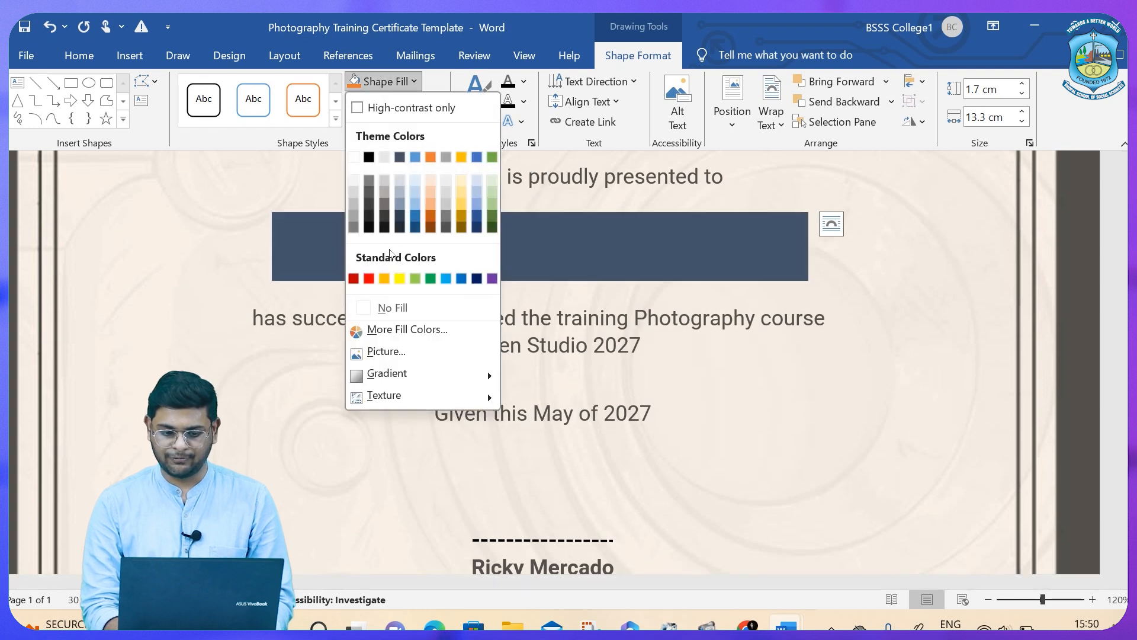
pyautogui.click(391, 307)
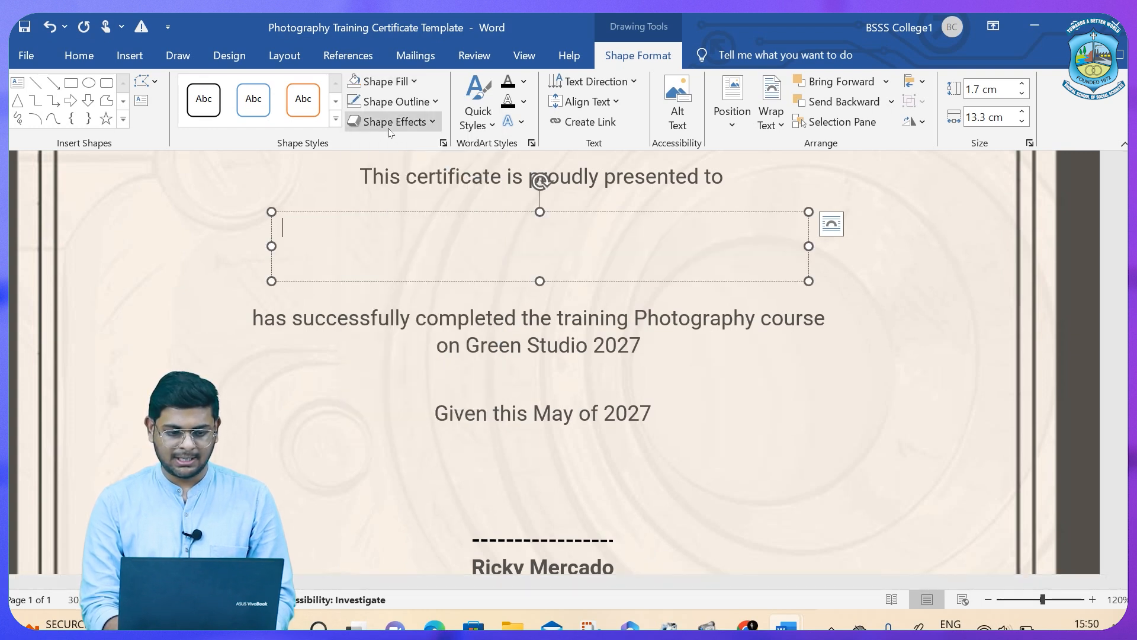
pyautogui.click(396, 55)
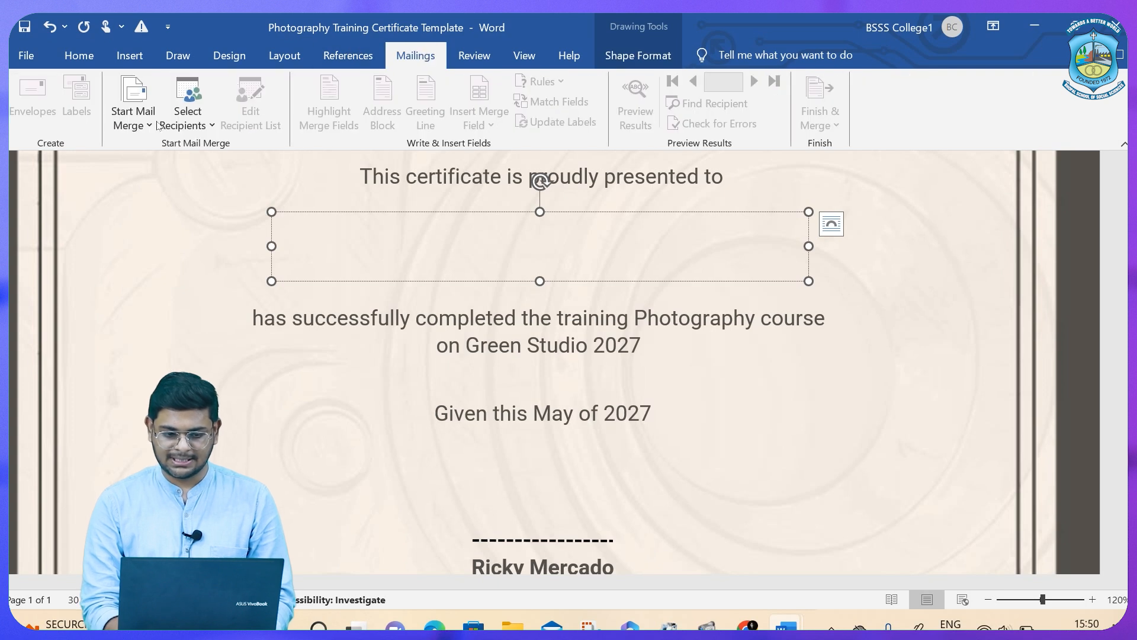
# Start the Step-by-Step Mail Merge Wizard and advance to selecting recipients.
pyautogui.click(189, 125)
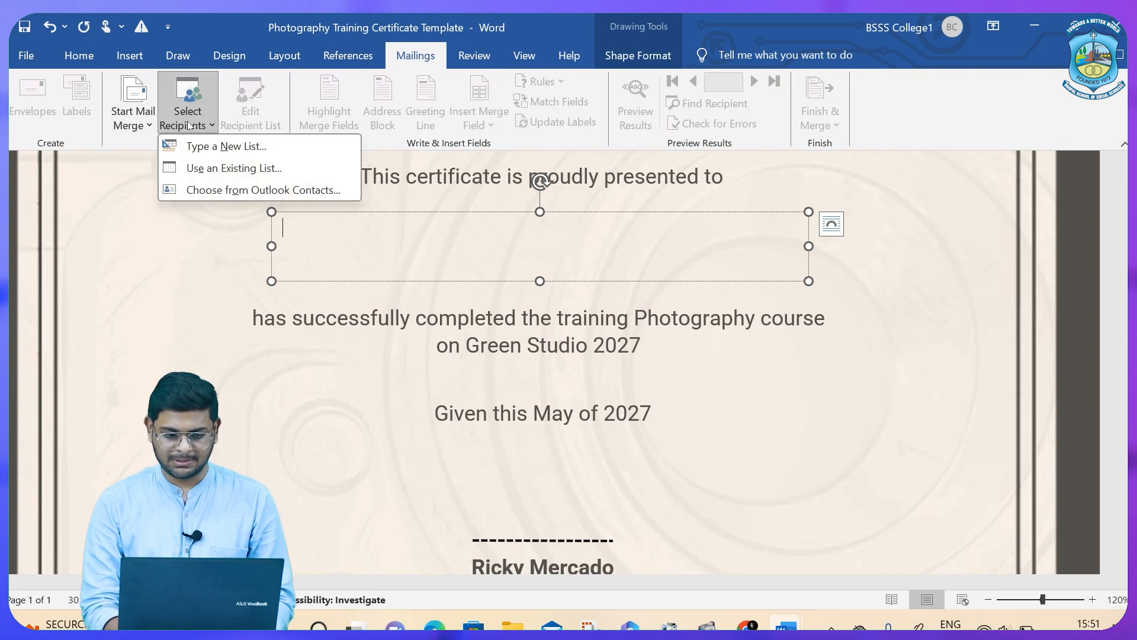
pyautogui.click(148, 122)
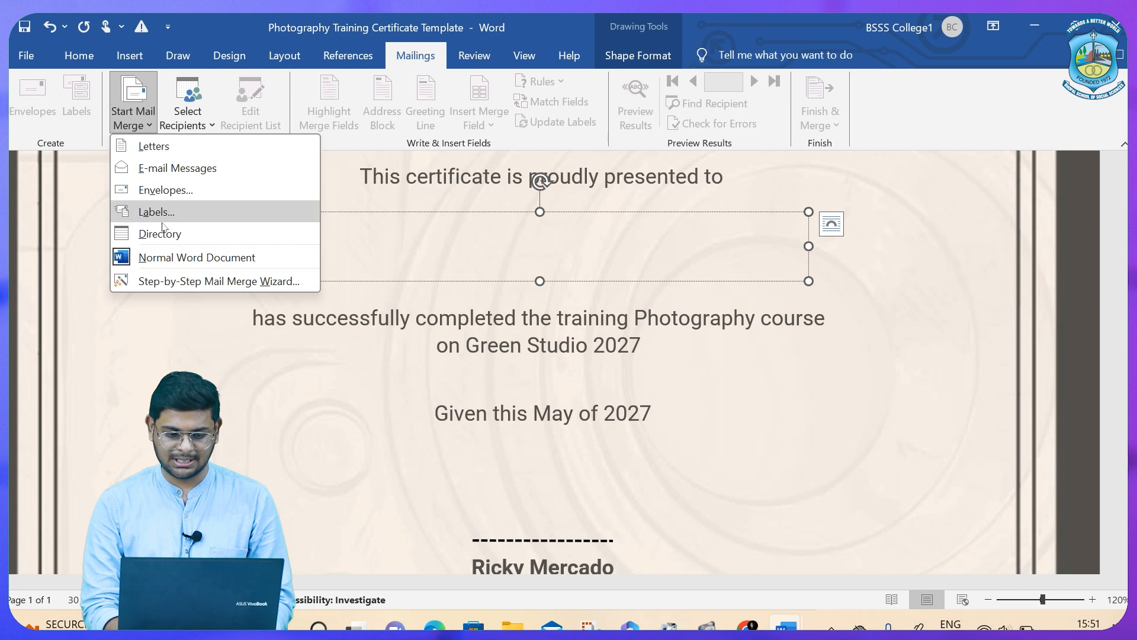
pyautogui.click(175, 284)
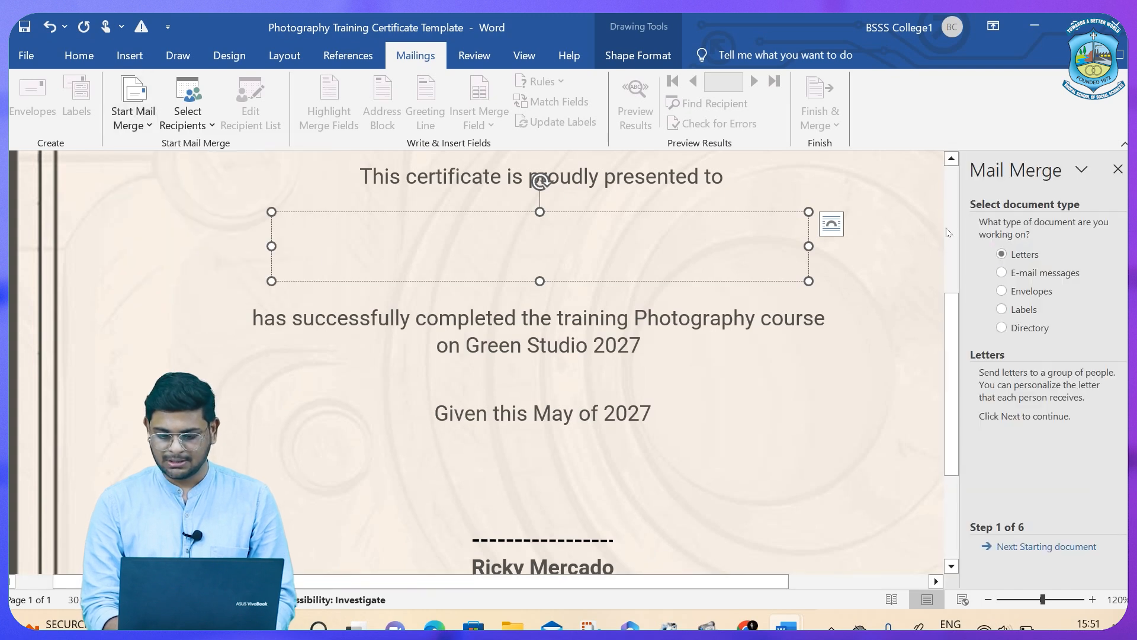
pyautogui.click(1021, 548)
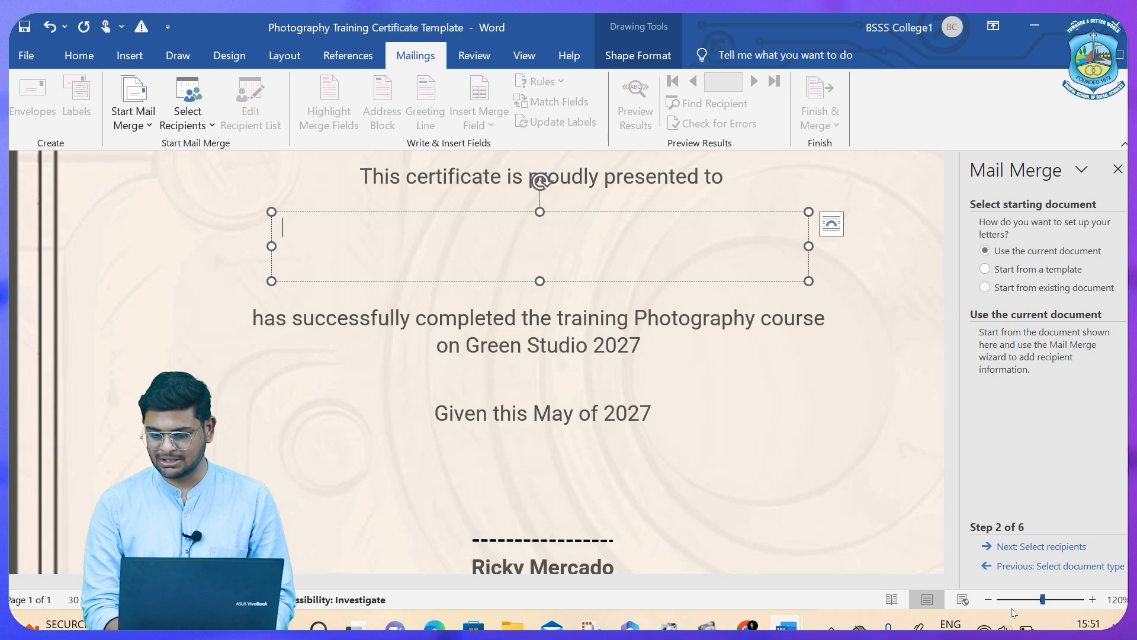
pyautogui.click(1033, 549)
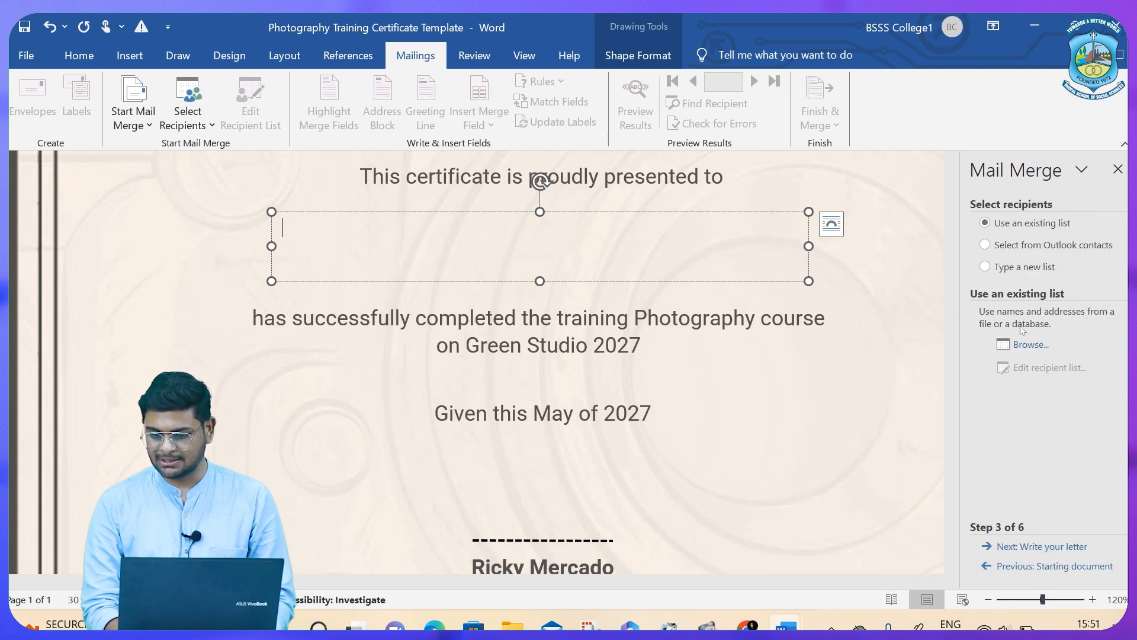
# Use Sheet1$ of the Desktop 'List of student' workbook as the recipient list.
pyautogui.click(1027, 346)
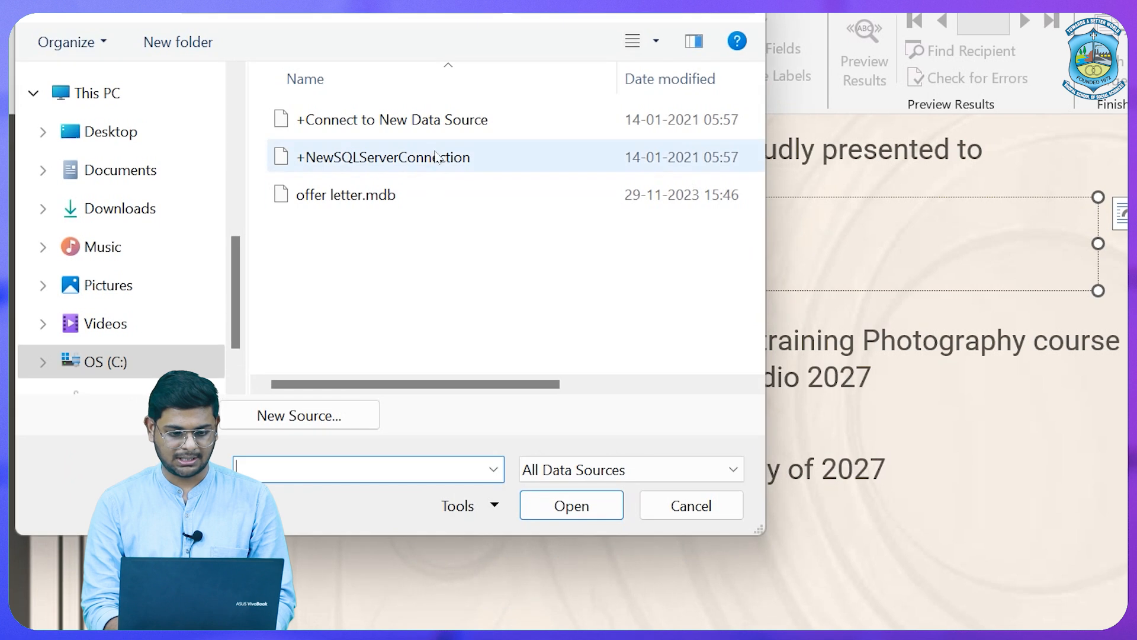
pyautogui.click(148, 142)
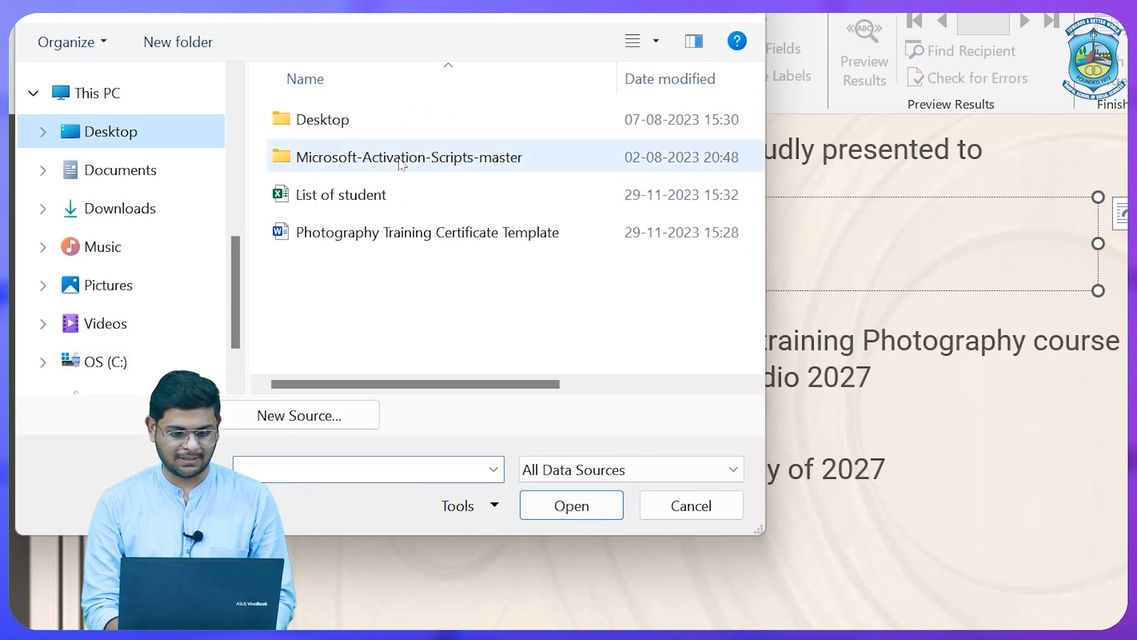
pyautogui.click(419, 194)
pyautogui.click(572, 504)
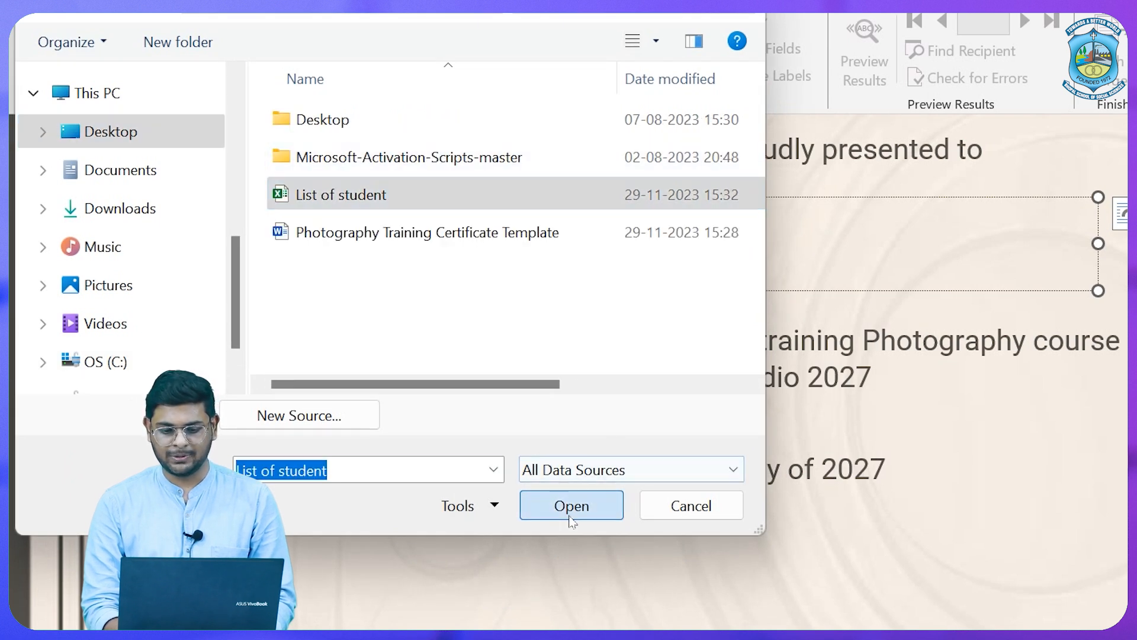
pyautogui.click(897, 430)
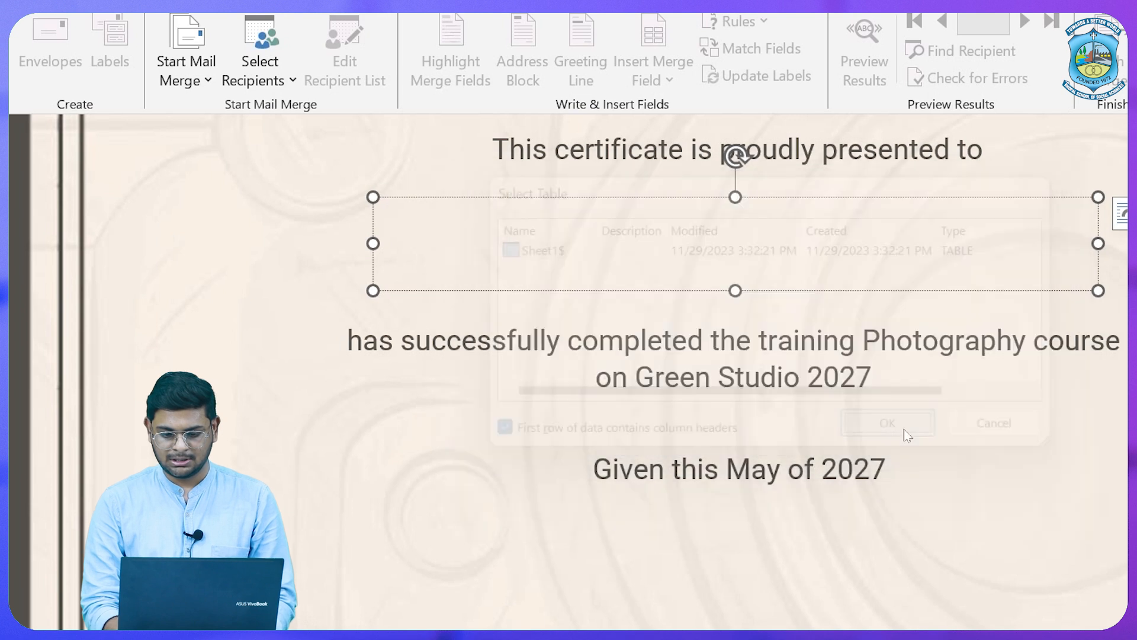
pyautogui.click(963, 520)
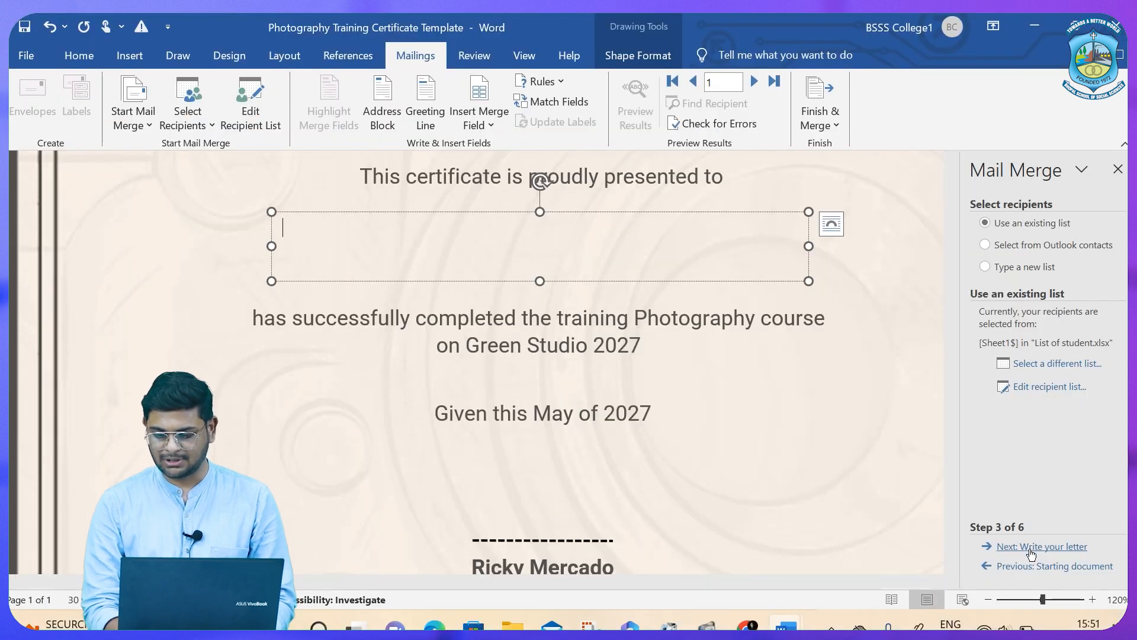
# Insert the Enter_Full_Name merge field into the name text box.
pyautogui.click(1031, 552)
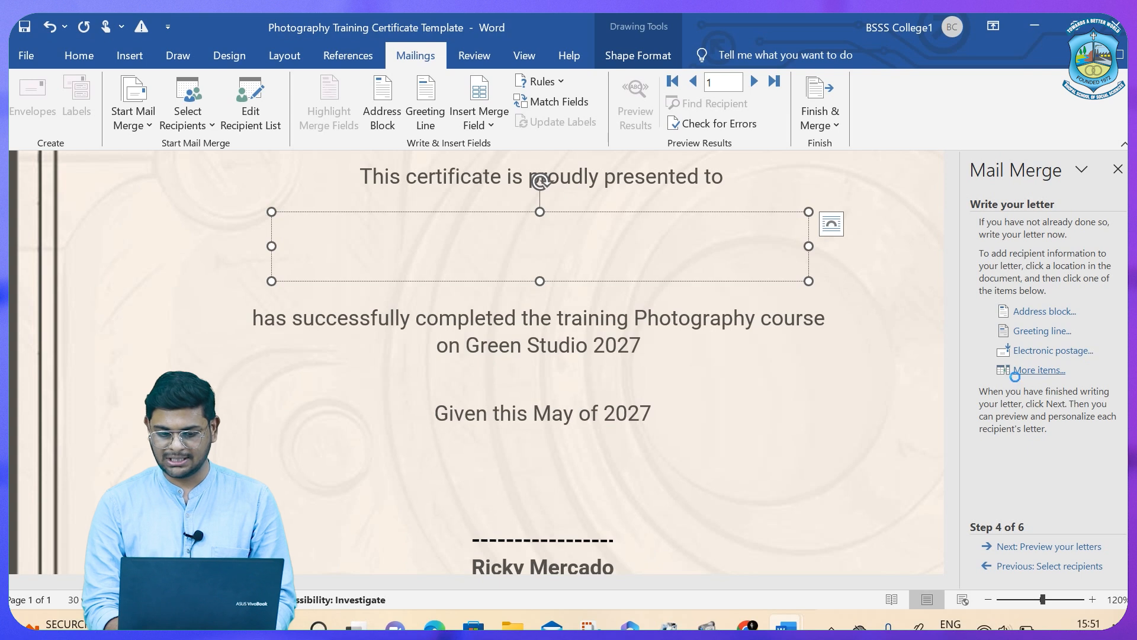
pyautogui.click(485, 263)
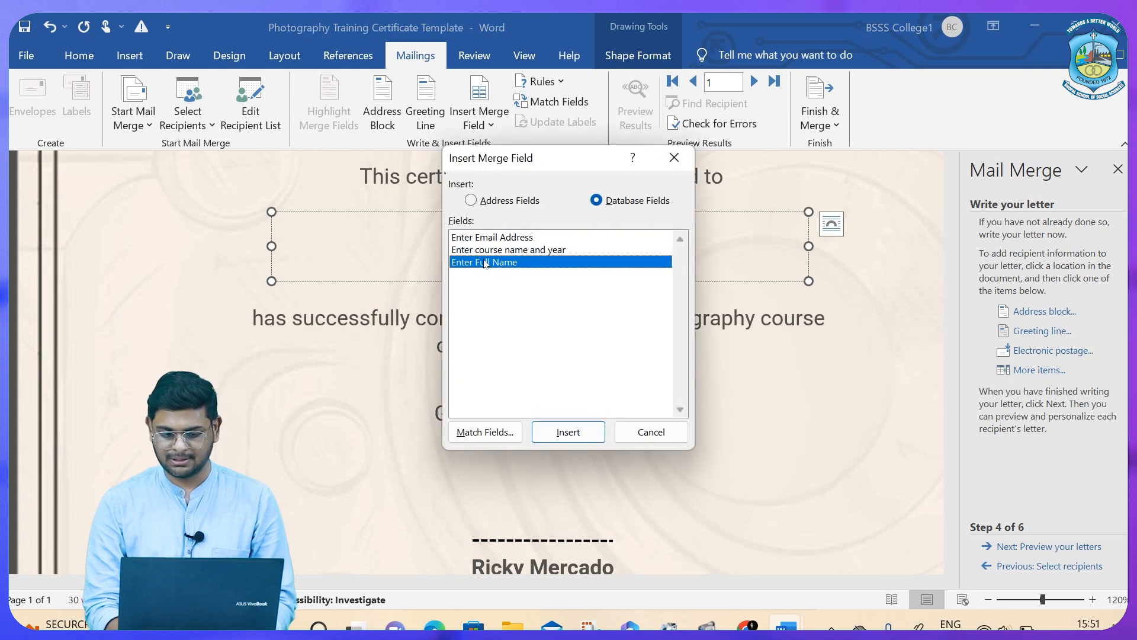
pyautogui.click(555, 436)
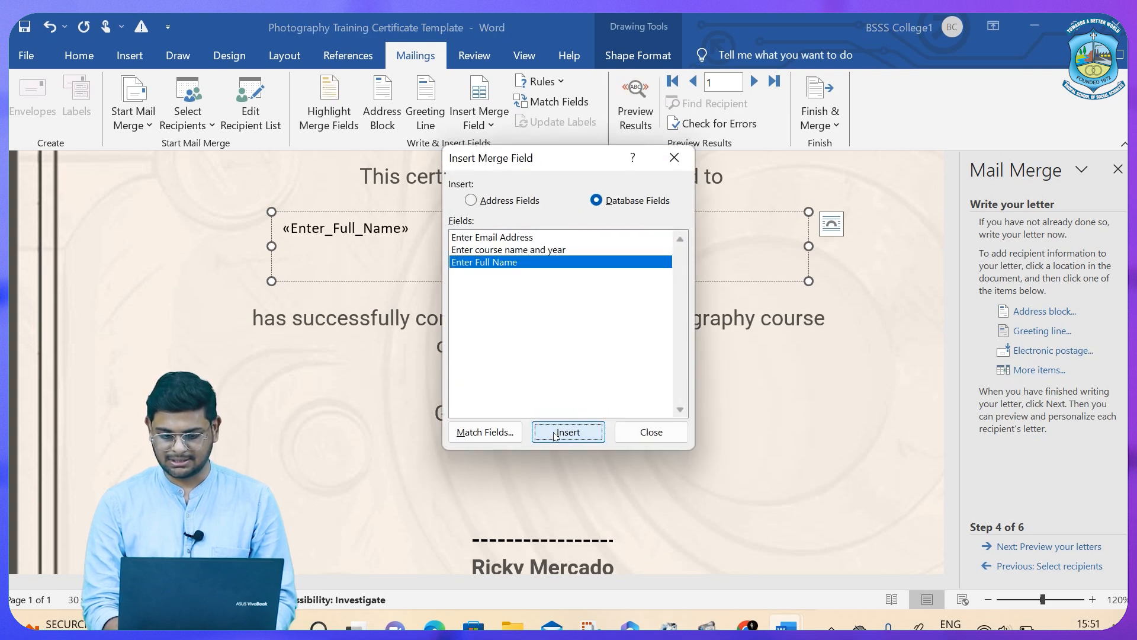
pyautogui.click(645, 436)
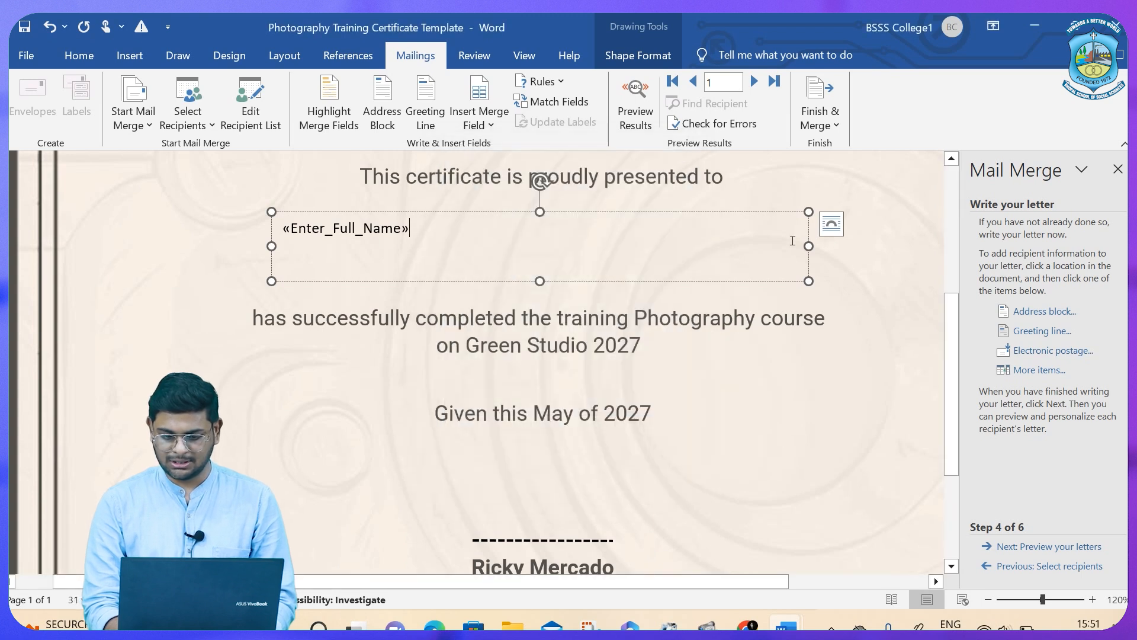
# Grow the name field to 18 pt and resize the box under the presentation line.
pyautogui.moveTo(808, 280); pyautogui.dragTo(583, 241)
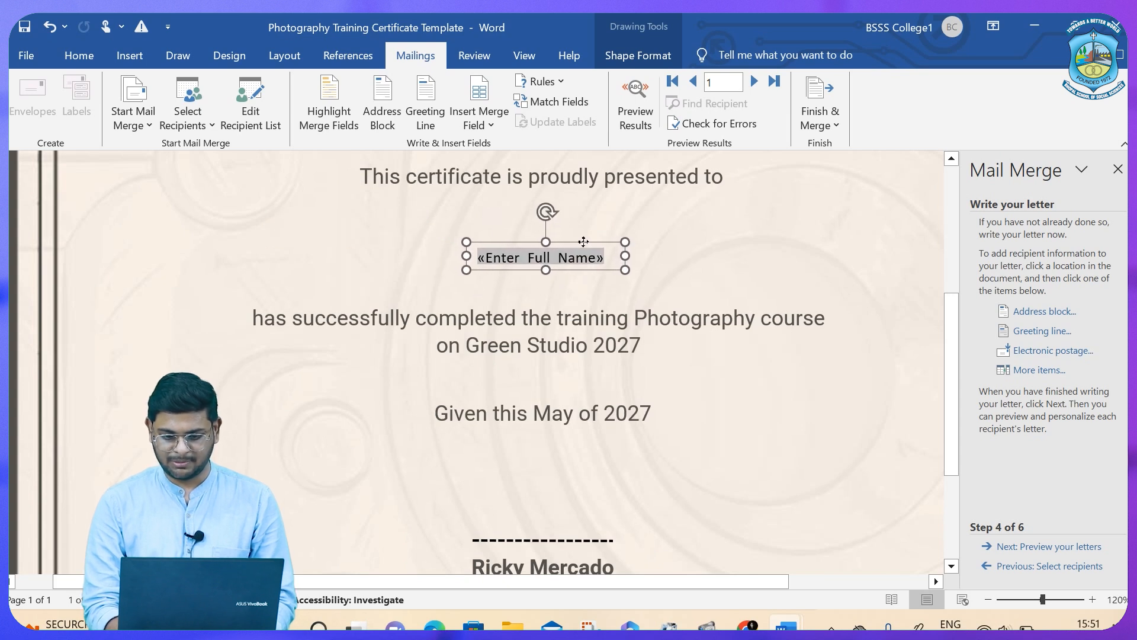
pyautogui.click(66, 63)
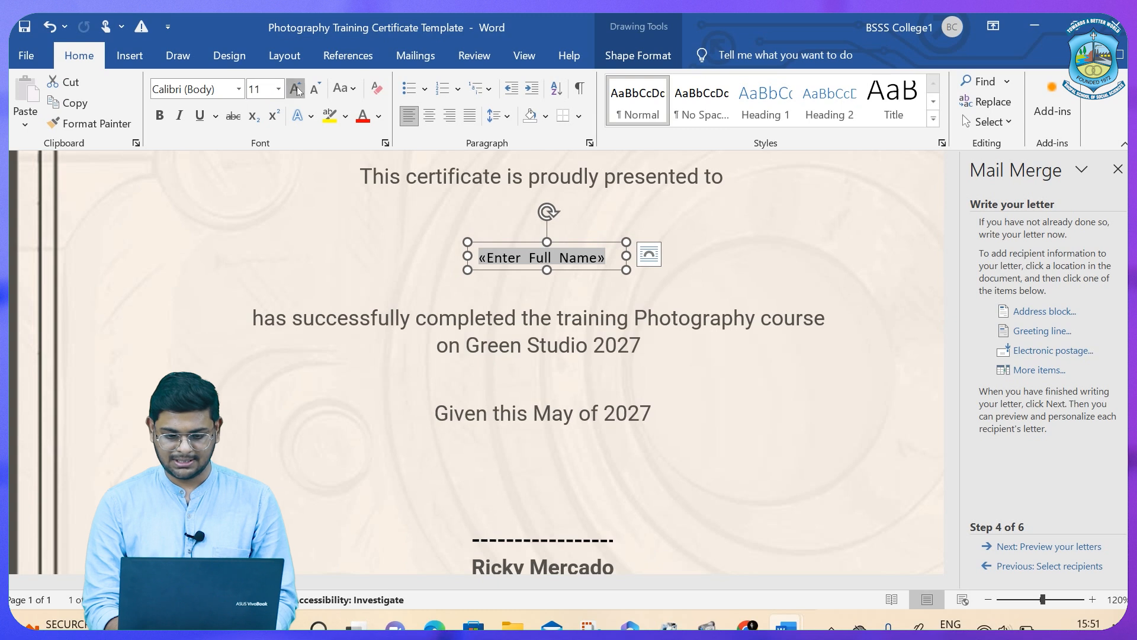
pyautogui.click(296, 88)
pyautogui.click(295, 89)
pyautogui.click(295, 89)
pyautogui.click(296, 89)
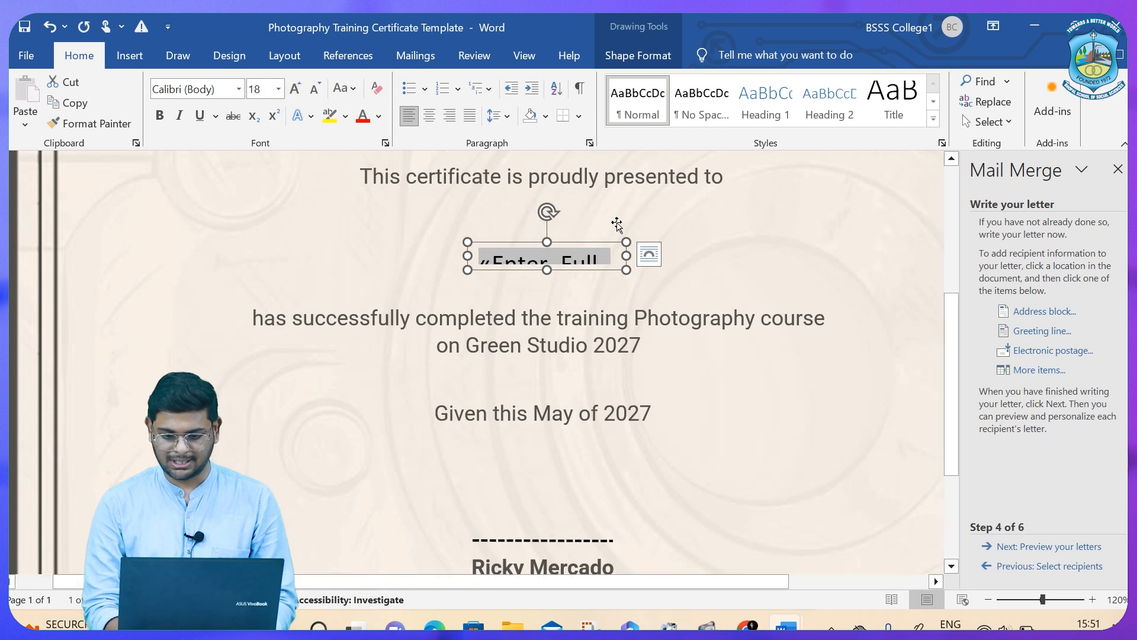
pyautogui.moveTo(626, 255); pyautogui.dragTo(749, 255)
pyautogui.moveTo(608, 270); pyautogui.dragTo(610, 302)
pyautogui.moveTo(553, 241); pyautogui.dragTo(508, 225)
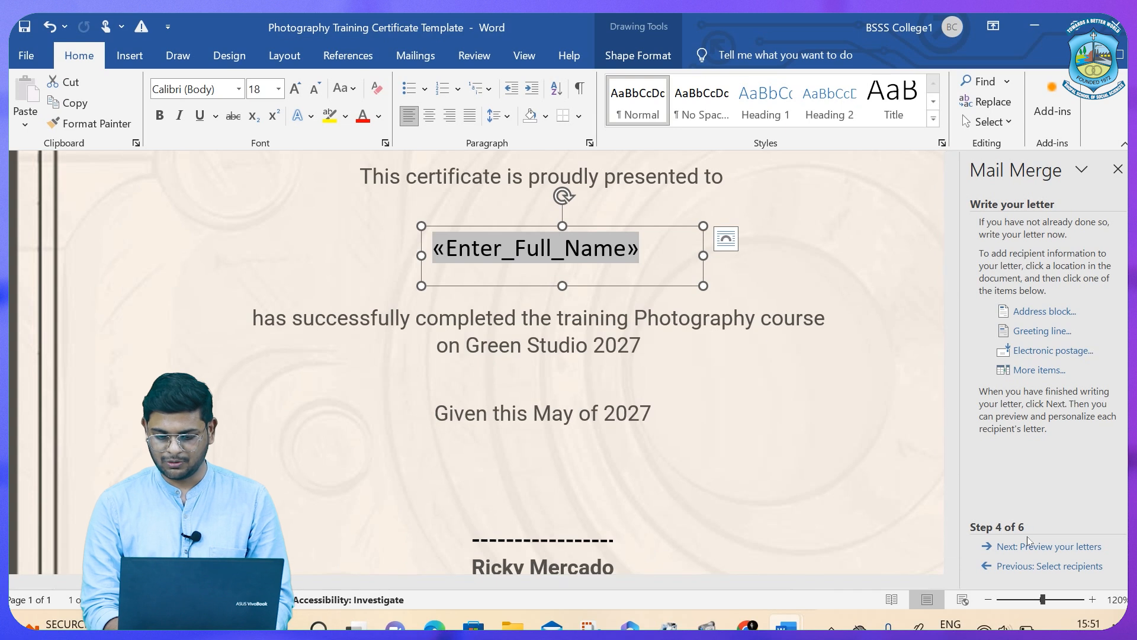
# Preview the first student's name, fit and centre the name box, then choose Edit individual letters.
pyautogui.click(1042, 546)
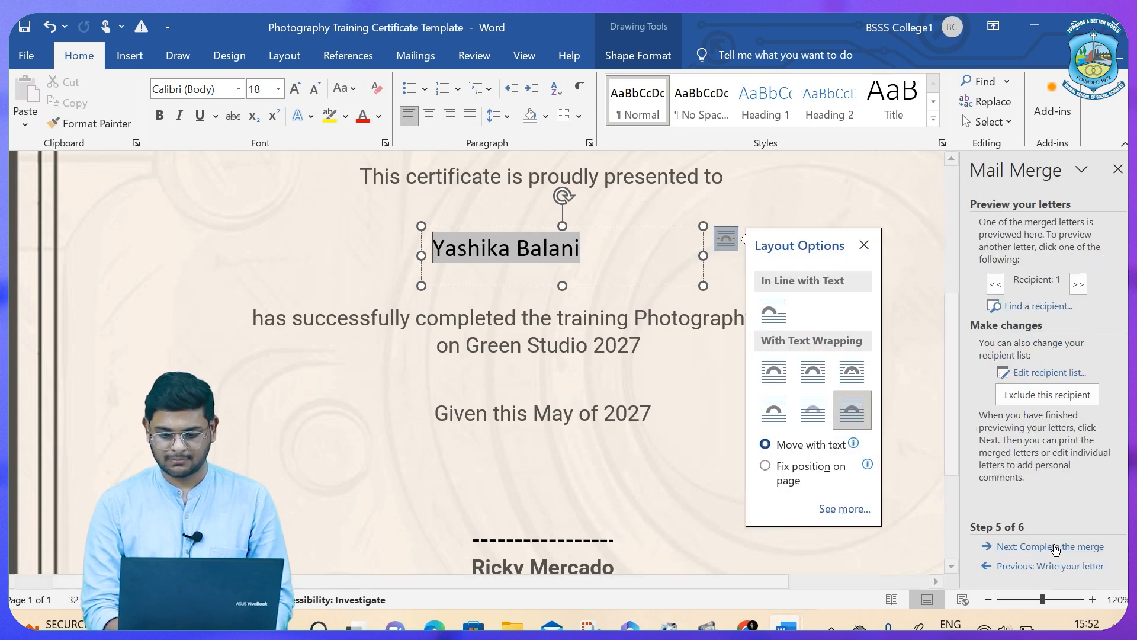
pyautogui.click(1054, 546)
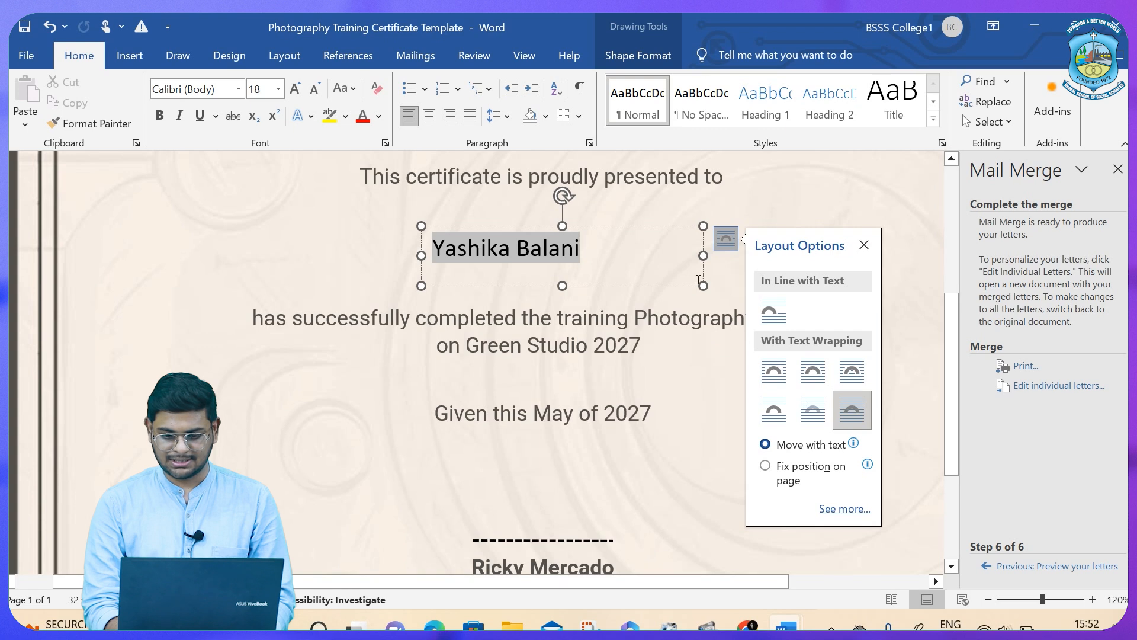
pyautogui.moveTo(703, 255); pyautogui.dragTo(610, 255)
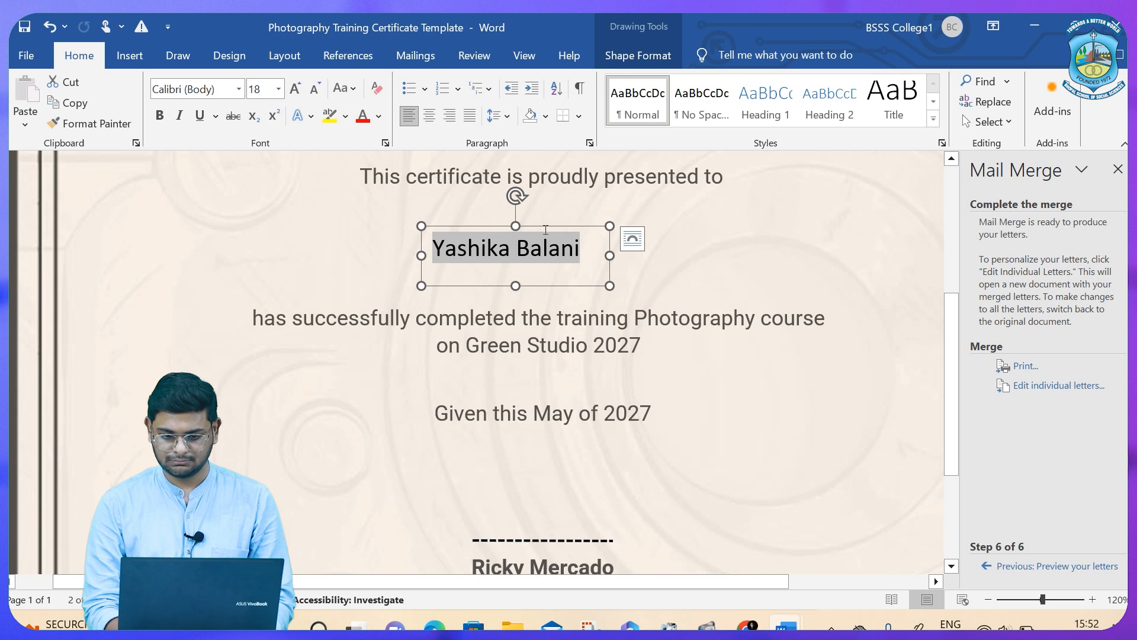
pyautogui.moveTo(545, 229); pyautogui.dragTo(562, 240)
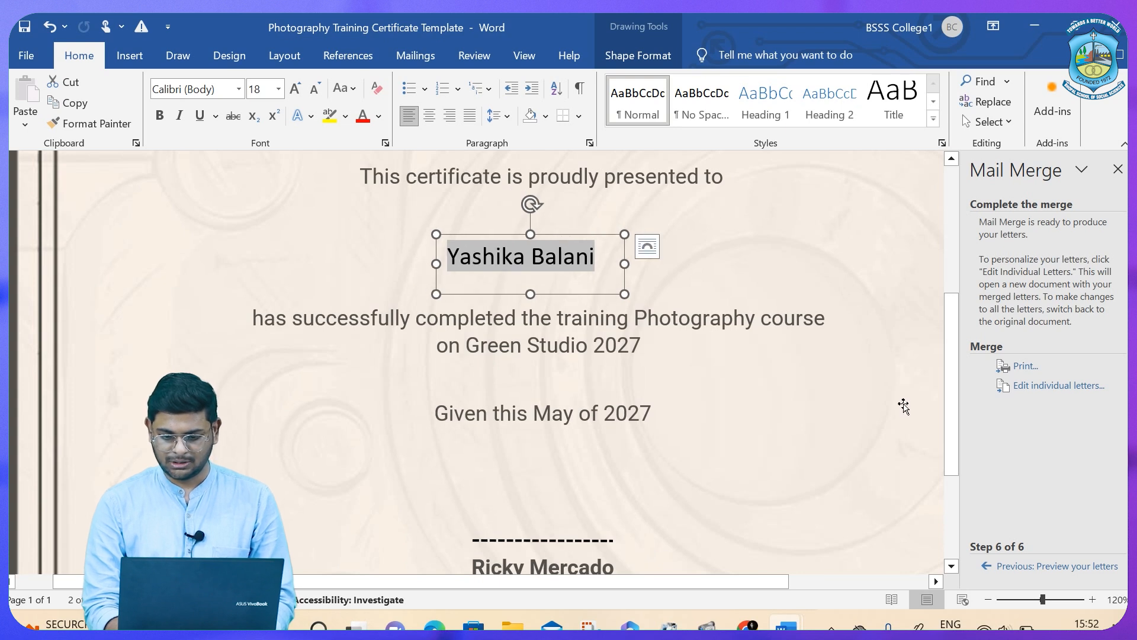
pyautogui.click(1046, 388)
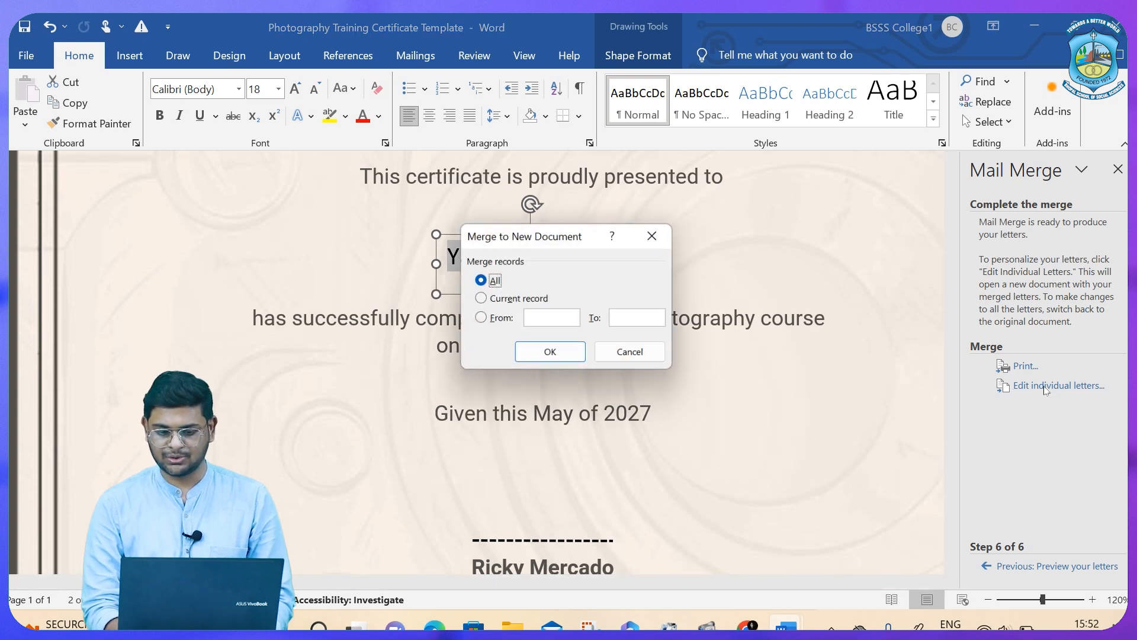
# Merge all records into Letters3 and scroll through the 8 named certificates.
pyautogui.click(567, 351)
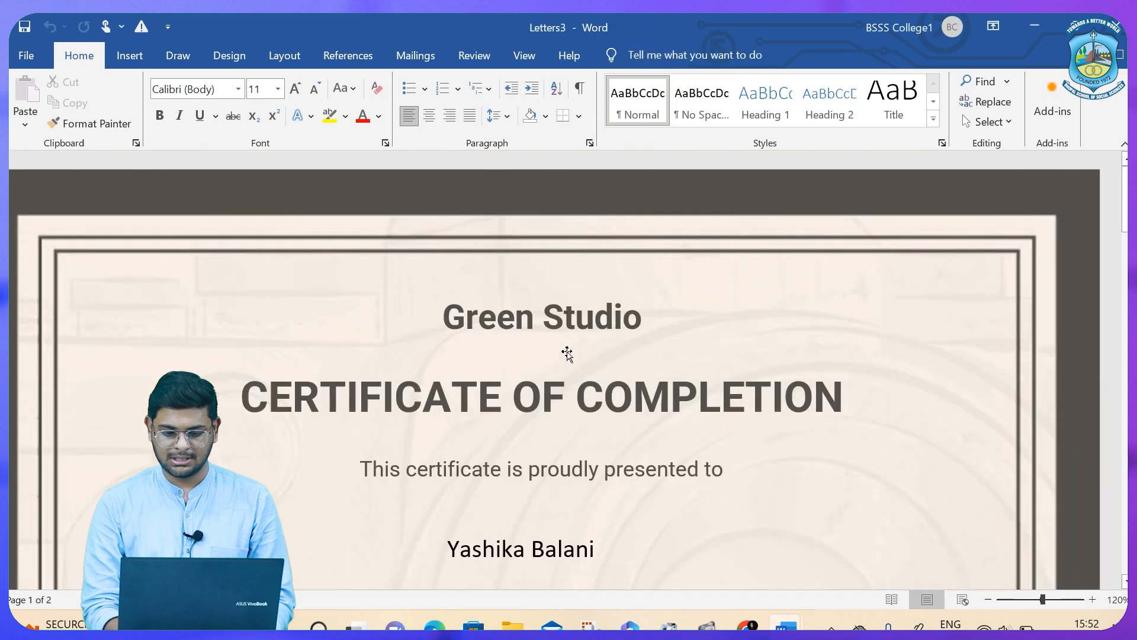
pyautogui.scroll(-10, 567, 353)
pyautogui.scroll(12, 566, 353)
pyautogui.scroll(-7, 567, 354)
pyautogui.scroll(-20, 567, 353)
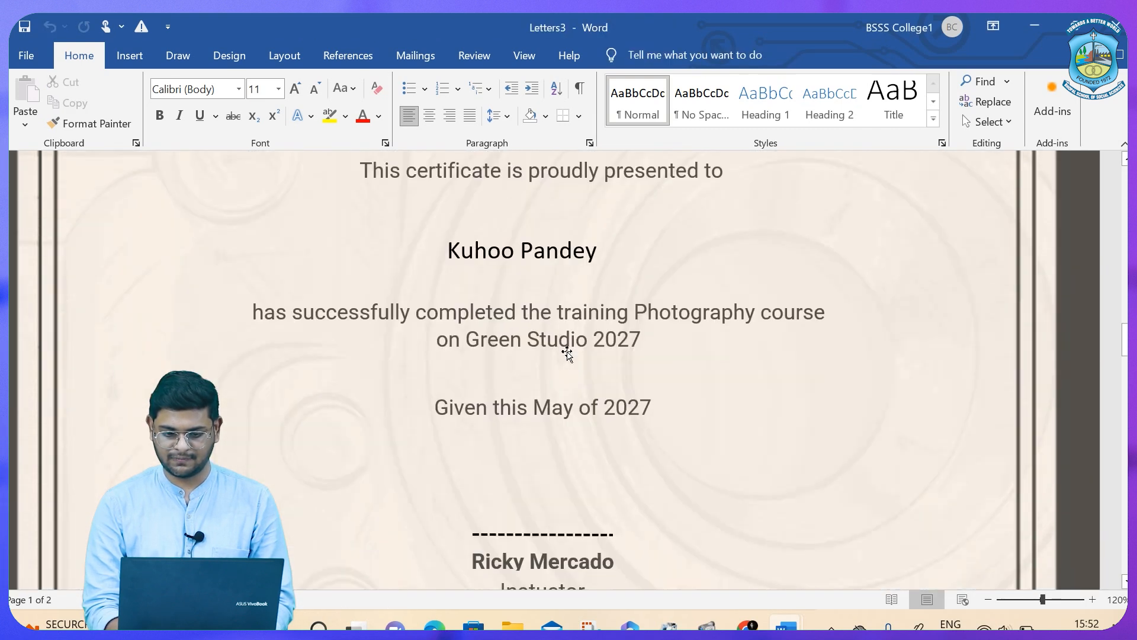
pyautogui.scroll(-20, 567, 354)
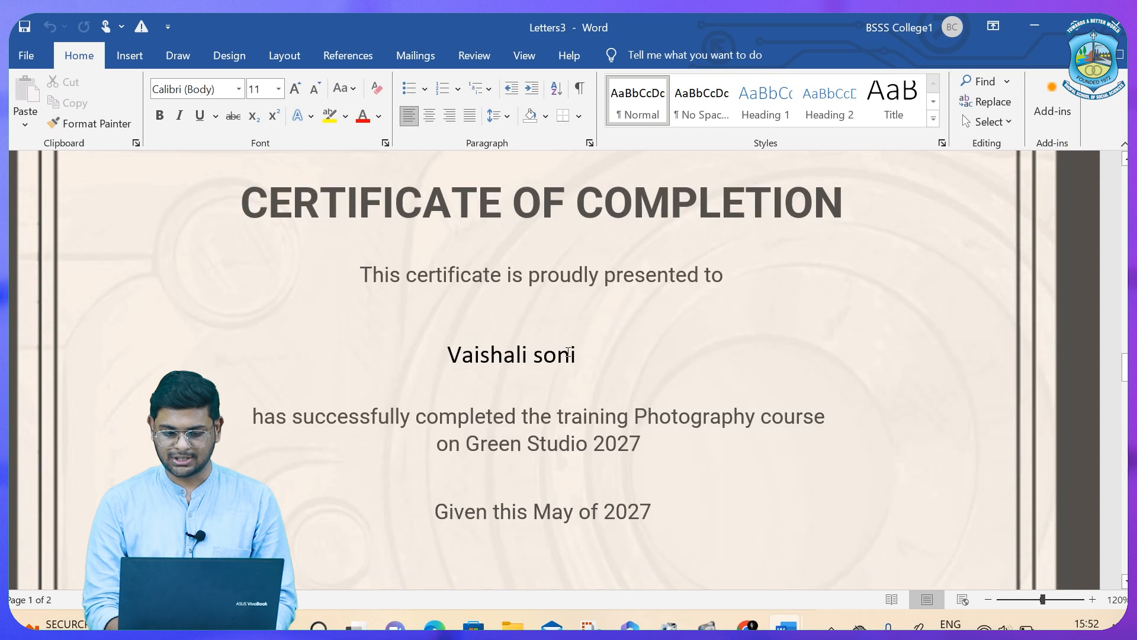
pyautogui.scroll(-10, 567, 352)
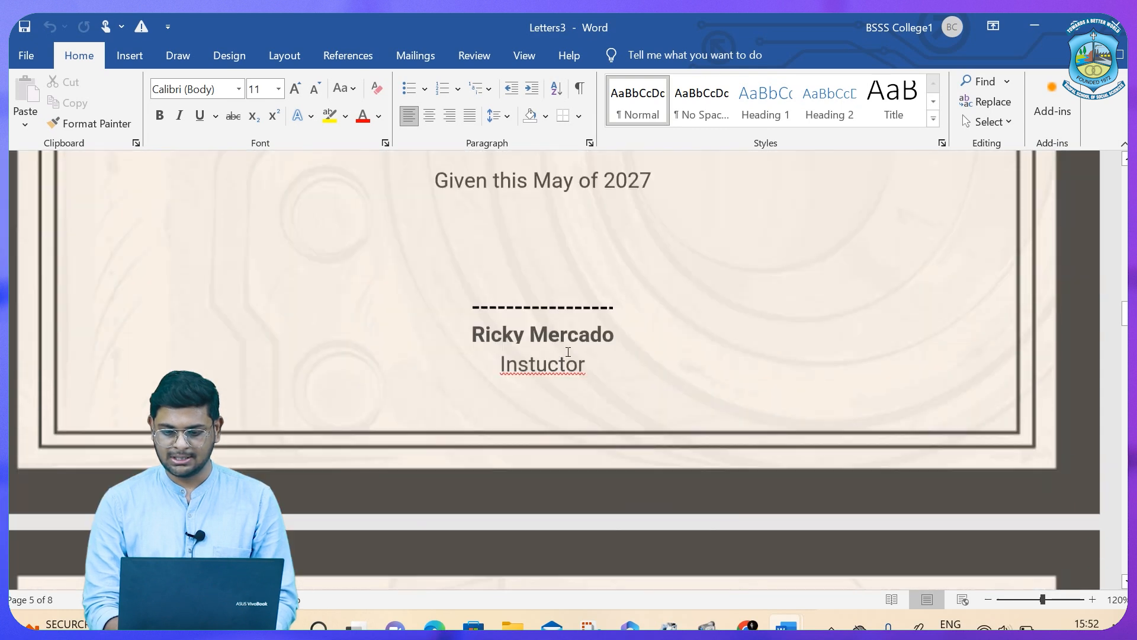
pyautogui.scroll(5, 567, 352)
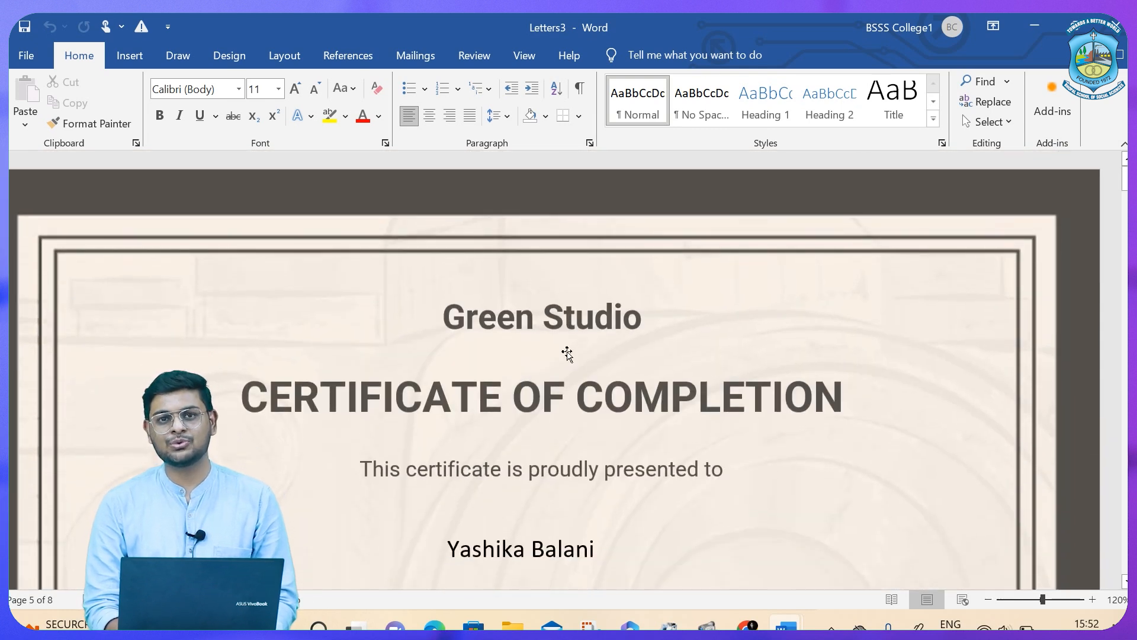
pyautogui.scroll(-8, 567, 354)
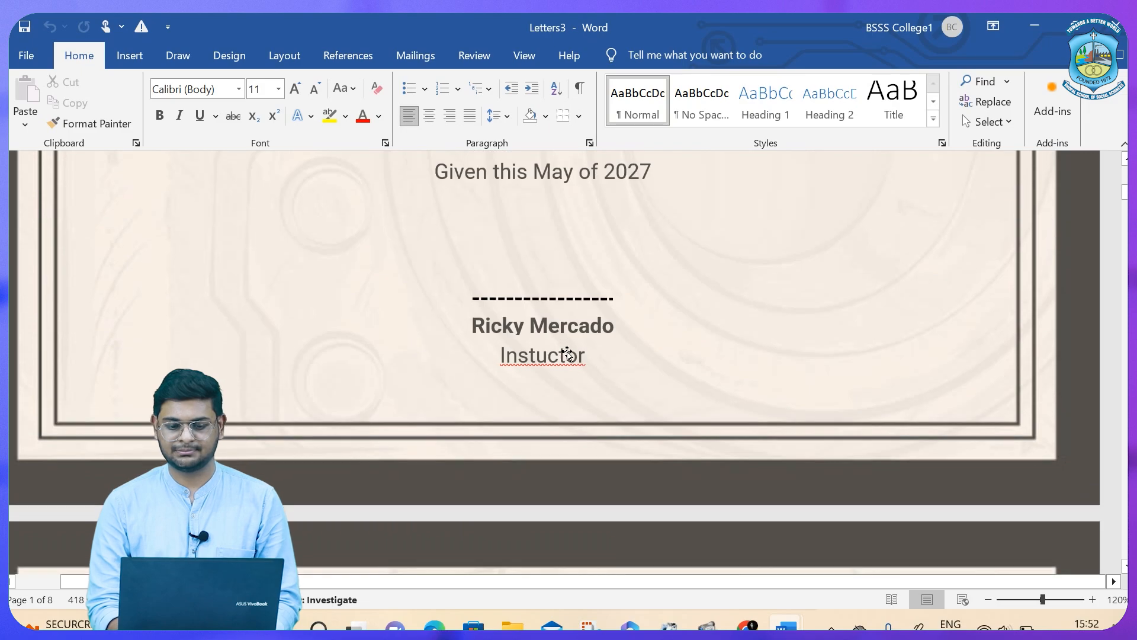